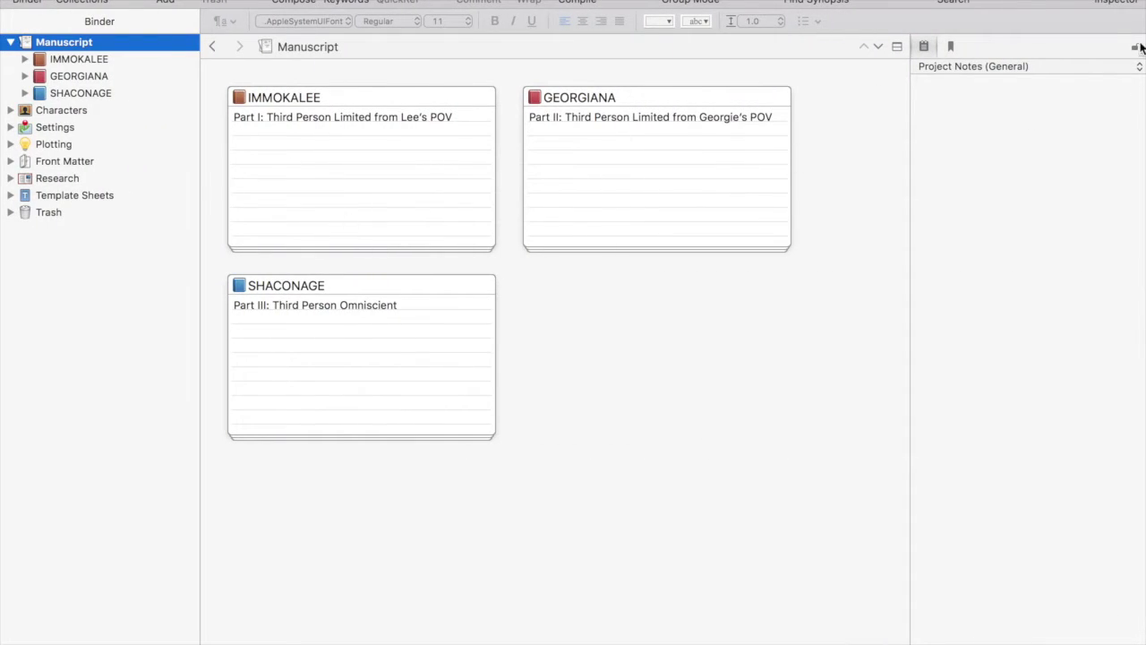
- Hide and show the inspector again, and display the project references for the Manuscript
key("alt+super+i")
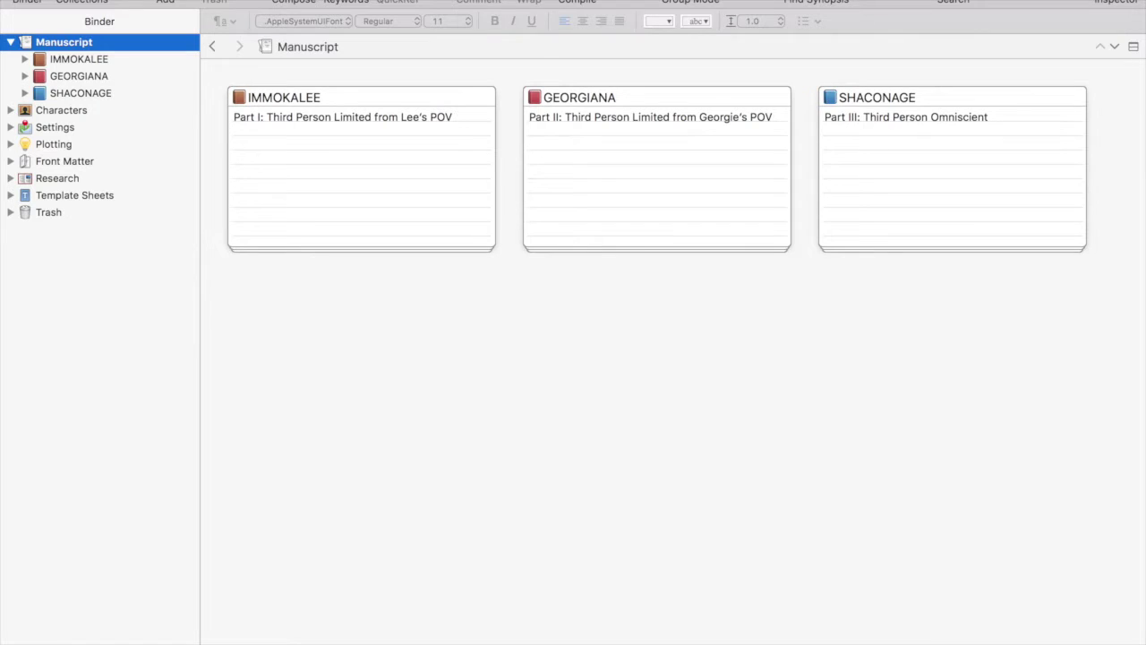
key("alt+super+i")
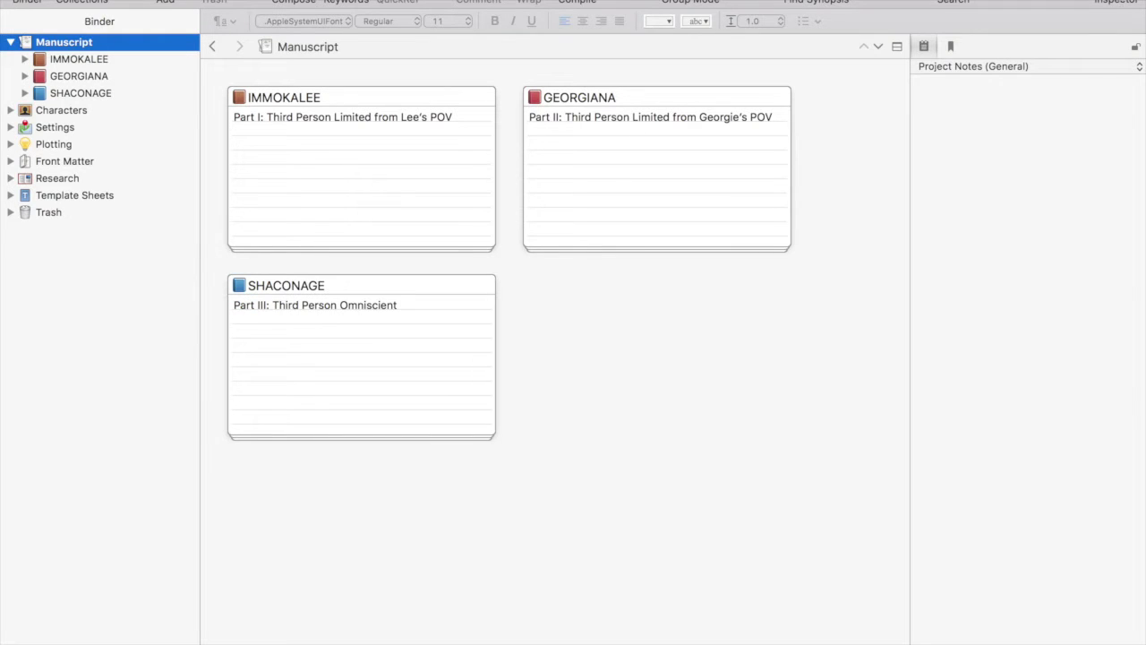
left_click(952, 46)
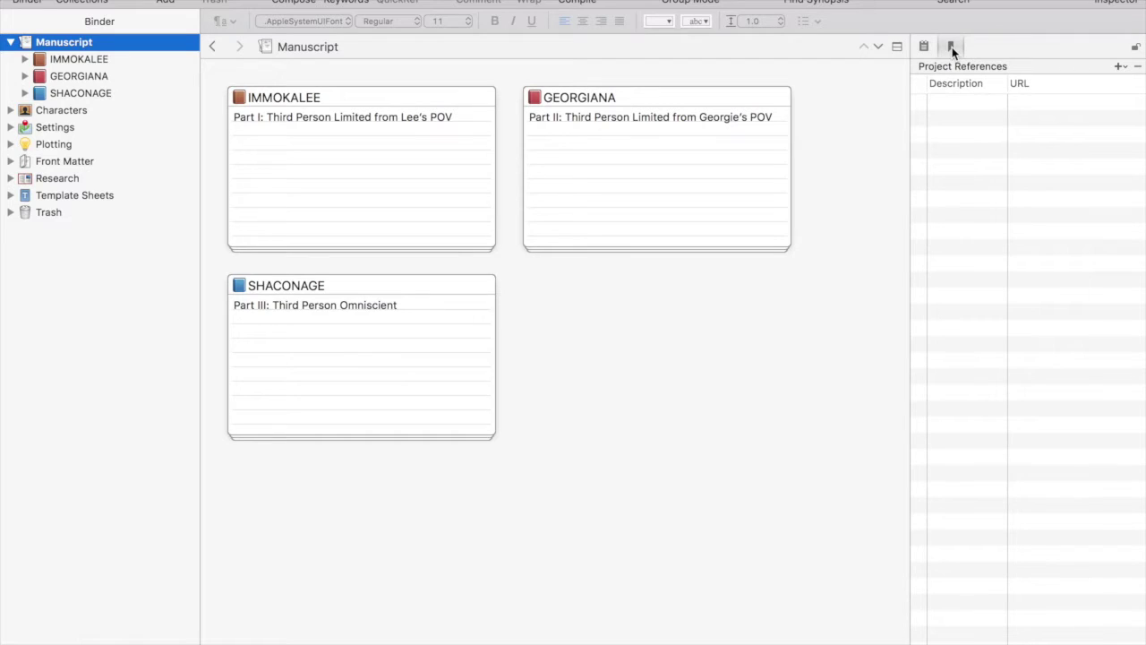
left_click(960, 111)
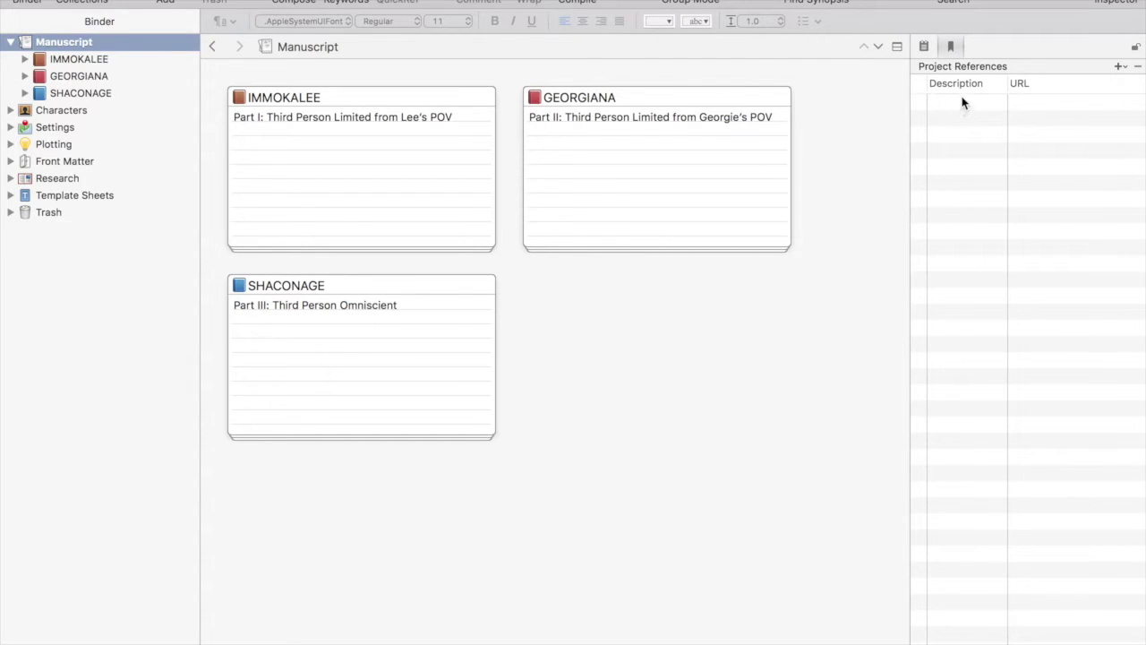
- Add an internal project reference to the Rough Outline document in Plotting
left_click(1125, 68)
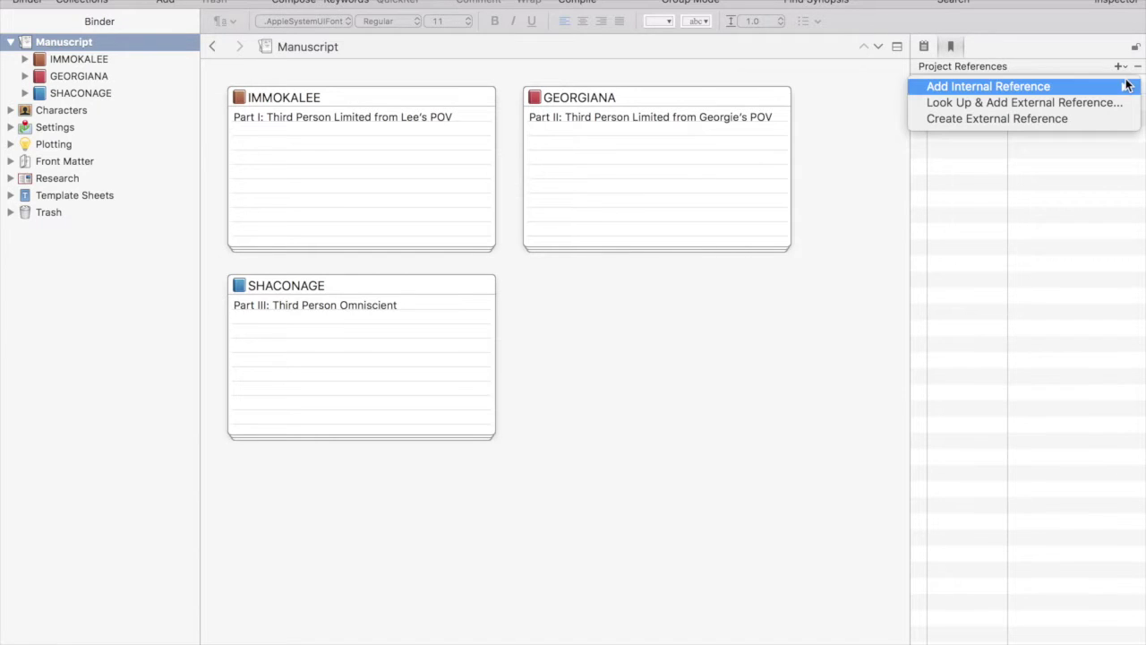
mouse_move(956, 86)
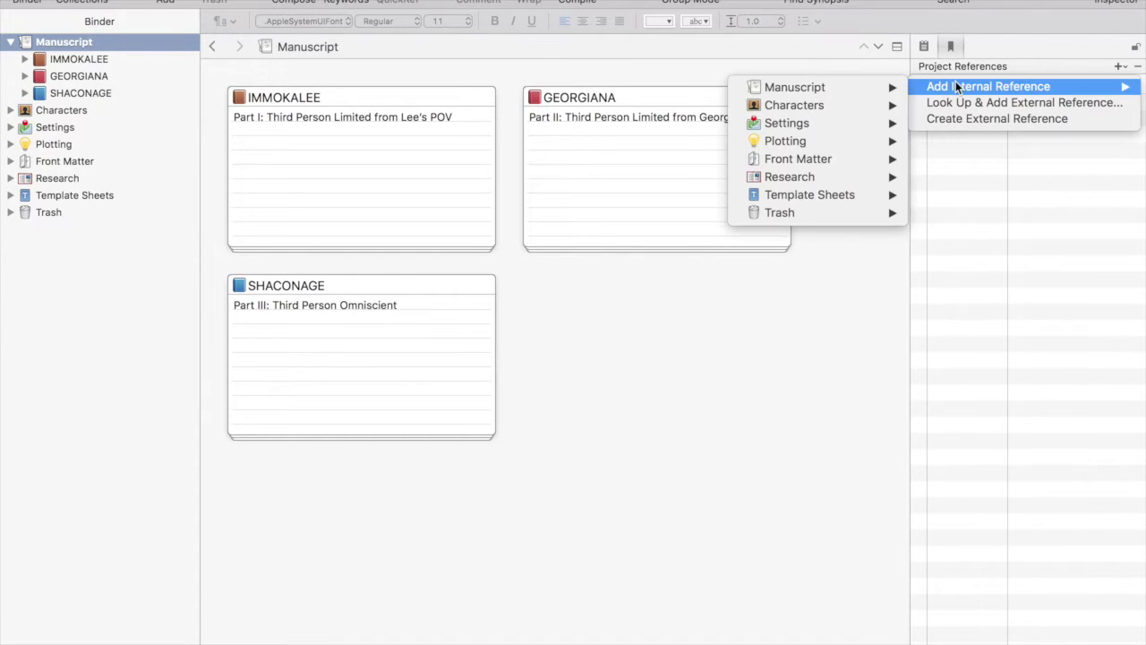
mouse_move(862, 87)
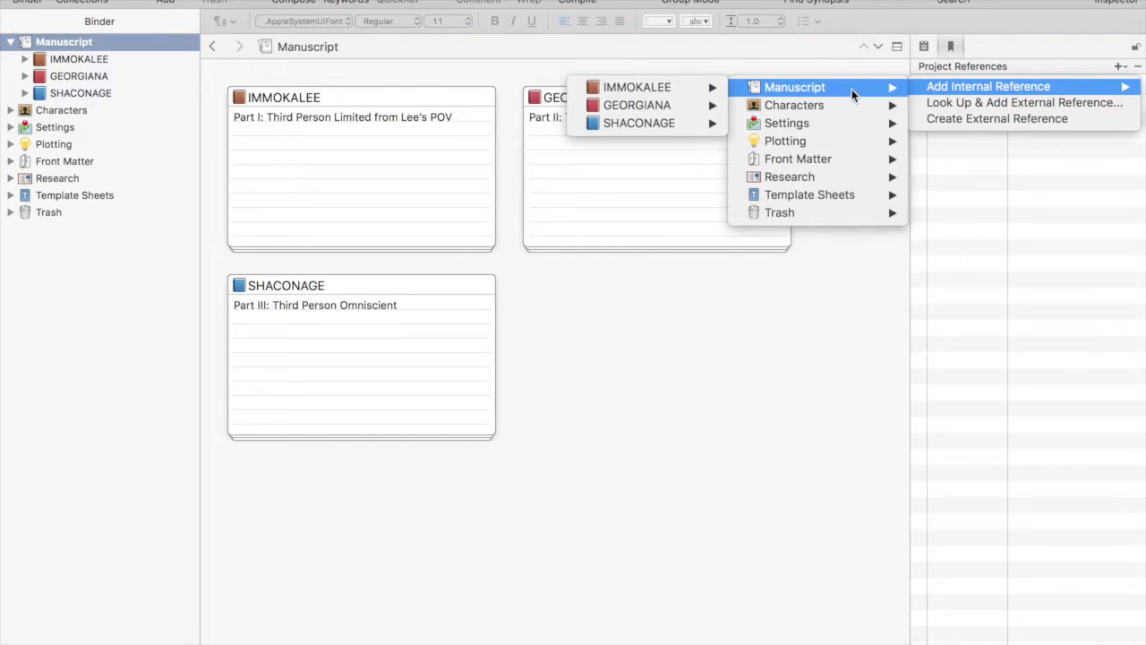
mouse_move(844, 123)
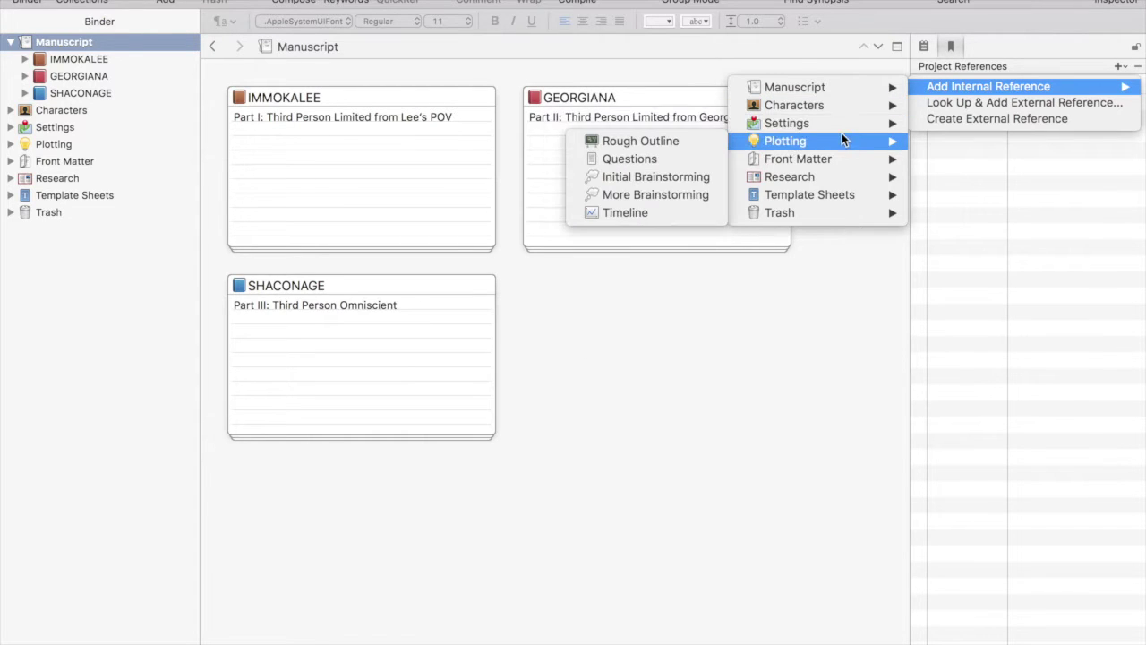
left_click(703, 145)
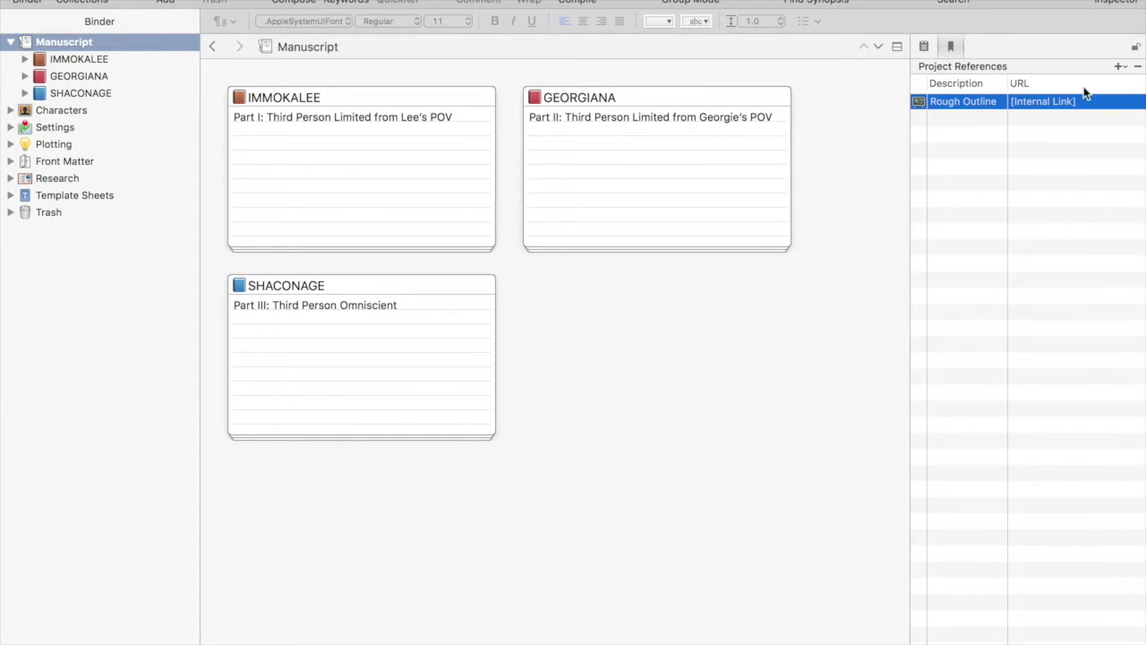
left_click(974, 121)
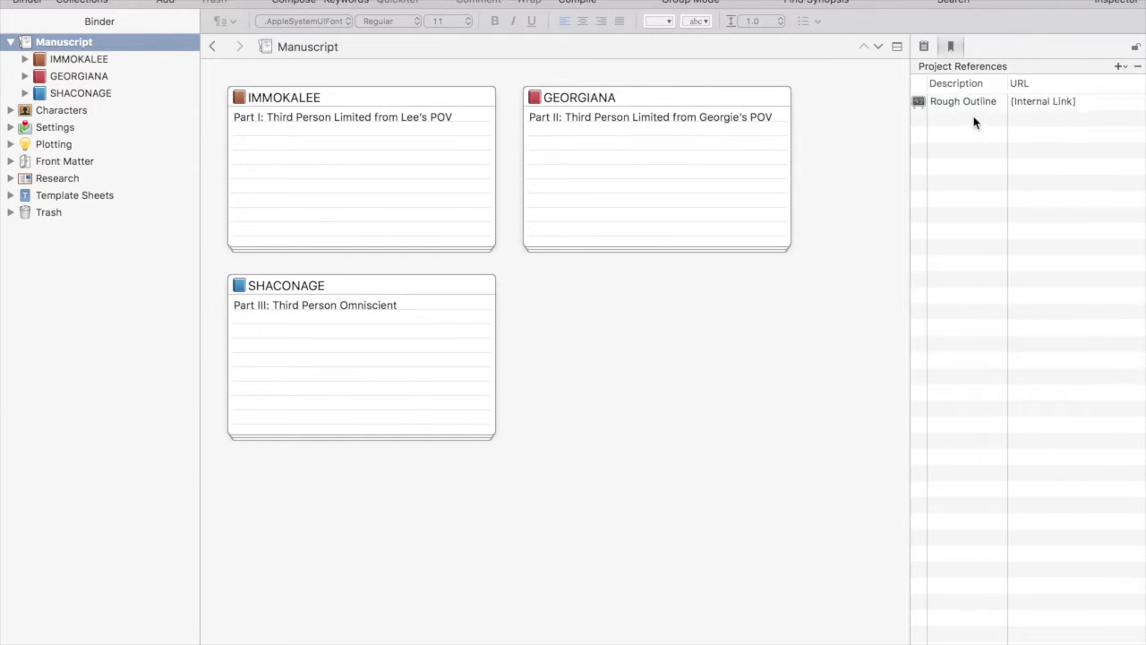
left_click(976, 102)
left_click(987, 117)
- Create an external project reference, leaving its default description and an empty URL
left_click(1119, 68)
mouse_move(1110, 86)
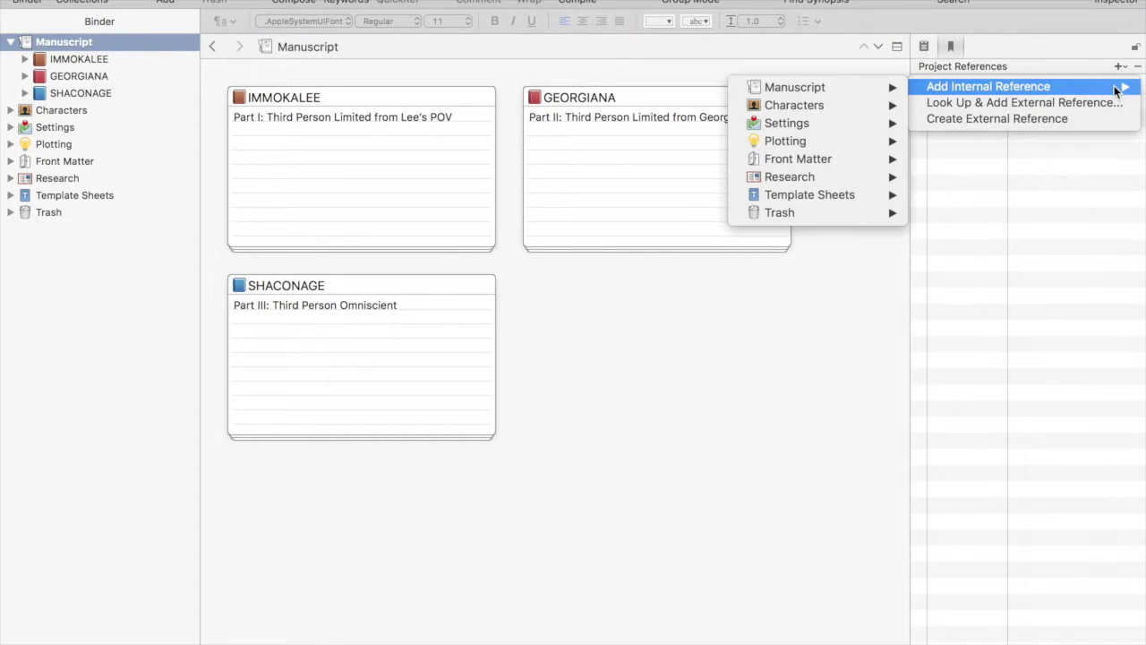
mouse_move(831, 119)
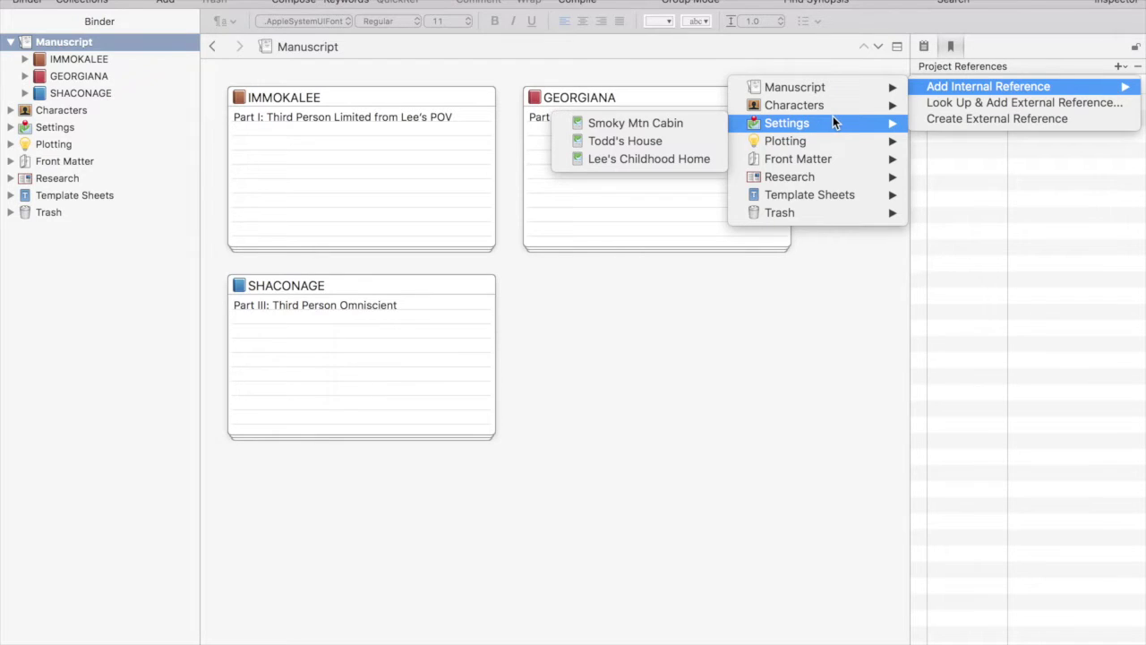
left_click(972, 115)
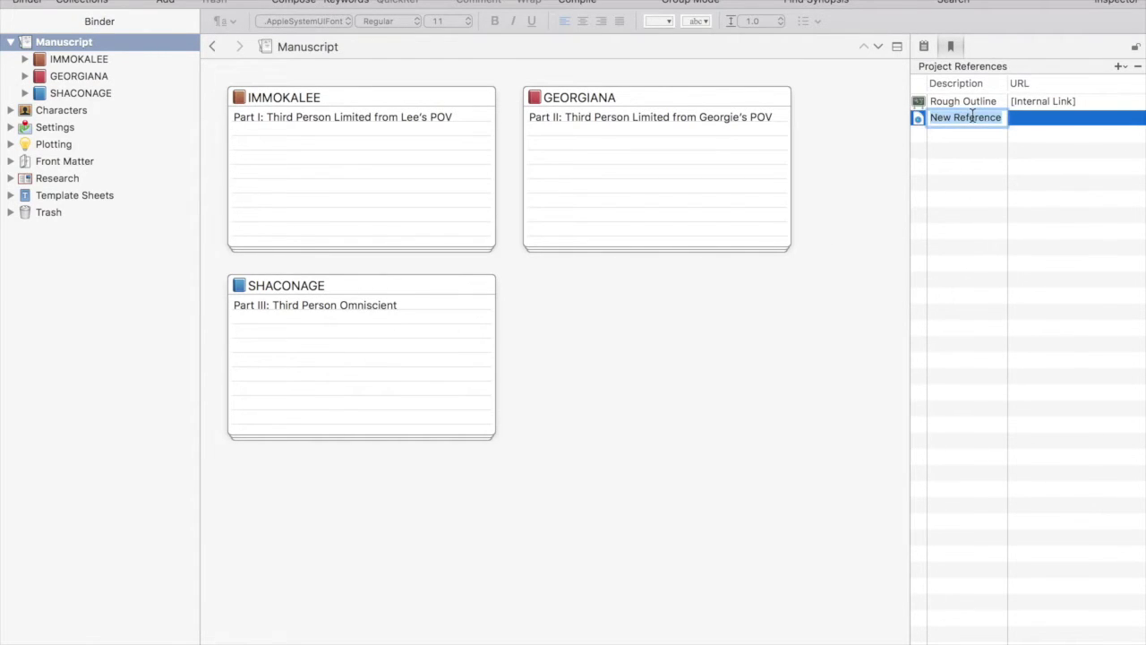
left_click(966, 136)
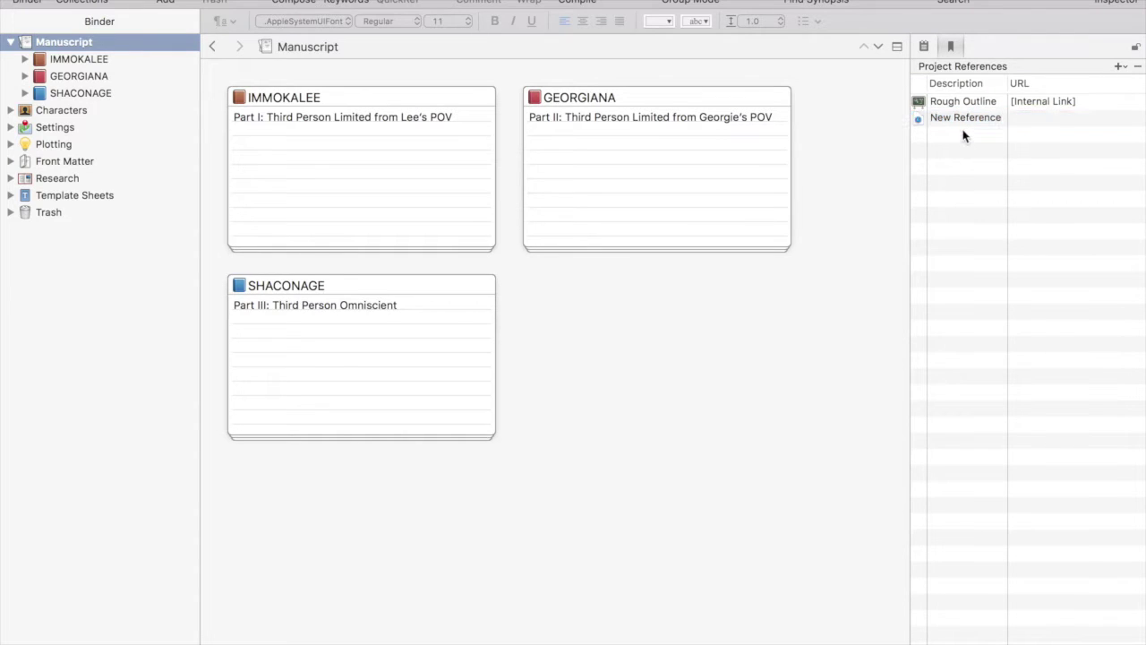
- Delete both the Rough Outline and the New Reference entries from the project references
left_click(965, 117)
left_click(966, 105, "shift")
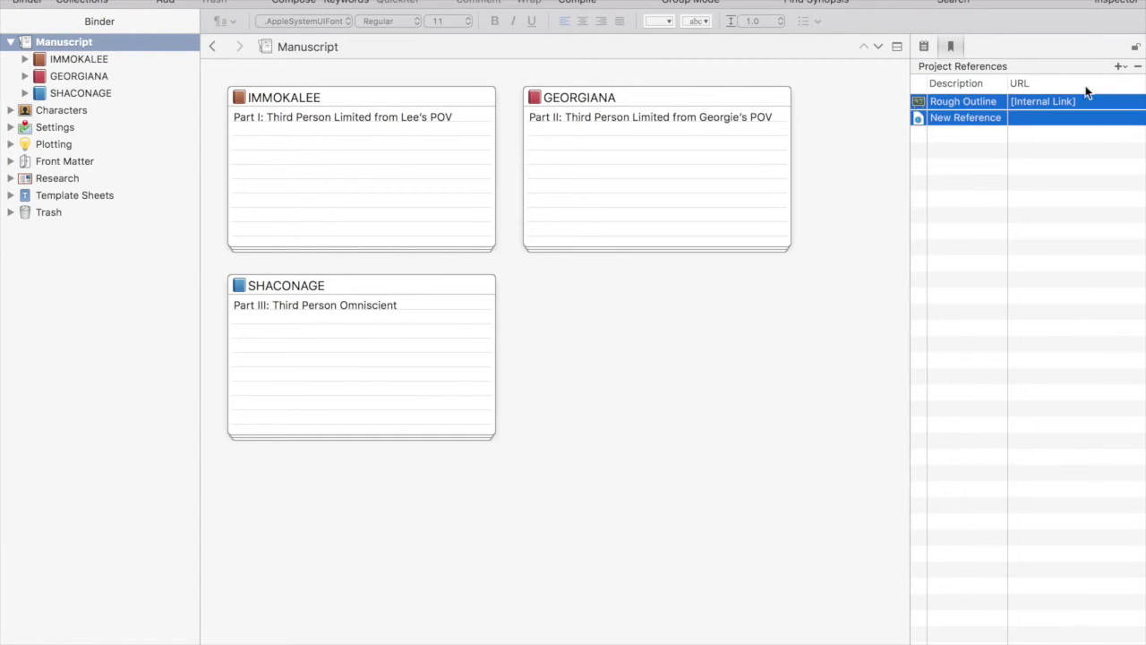
left_click(1139, 67)
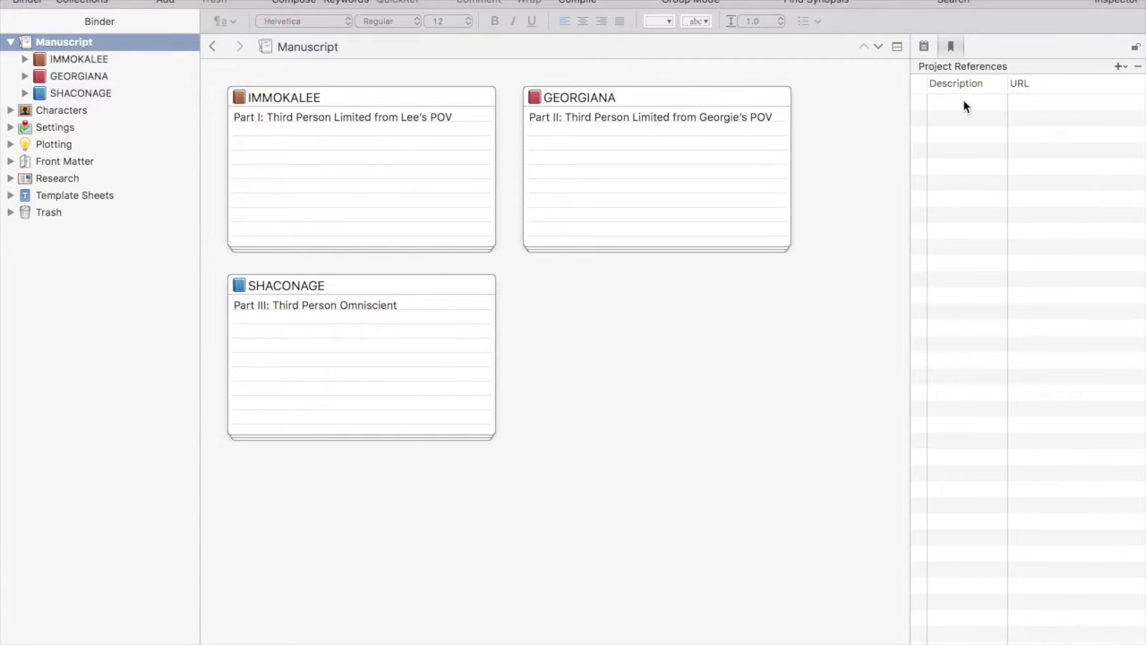
- Create an external project reference described as "My Site" with the author's website address as its URL
left_click(1120, 66)
mouse_move(1106, 90)
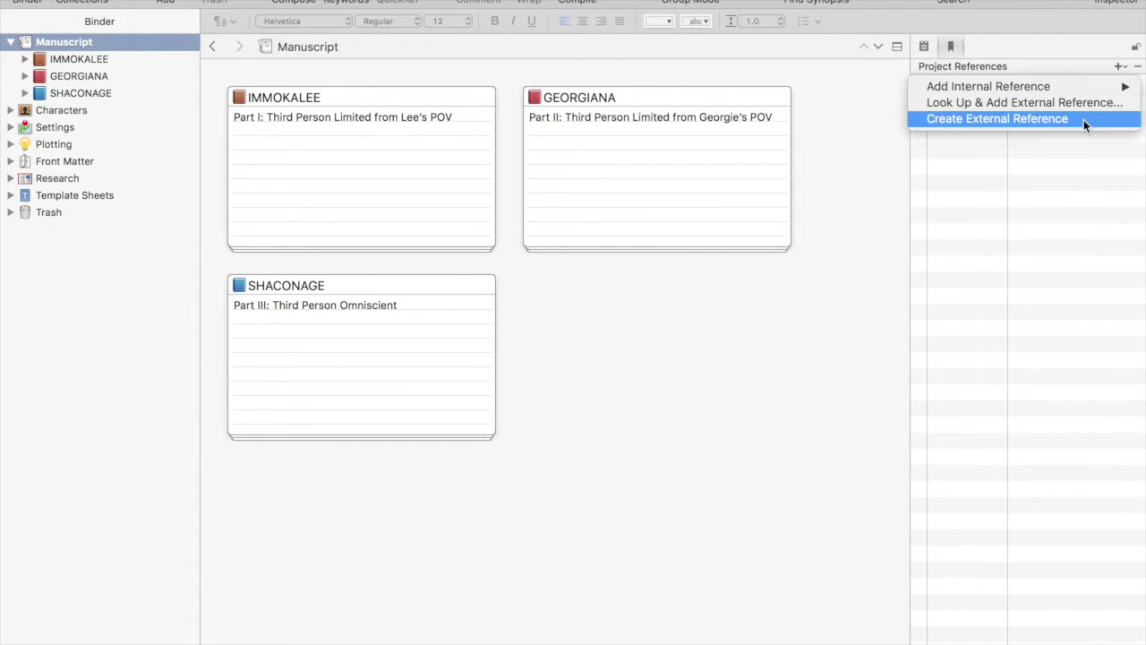
left_click(1084, 119)
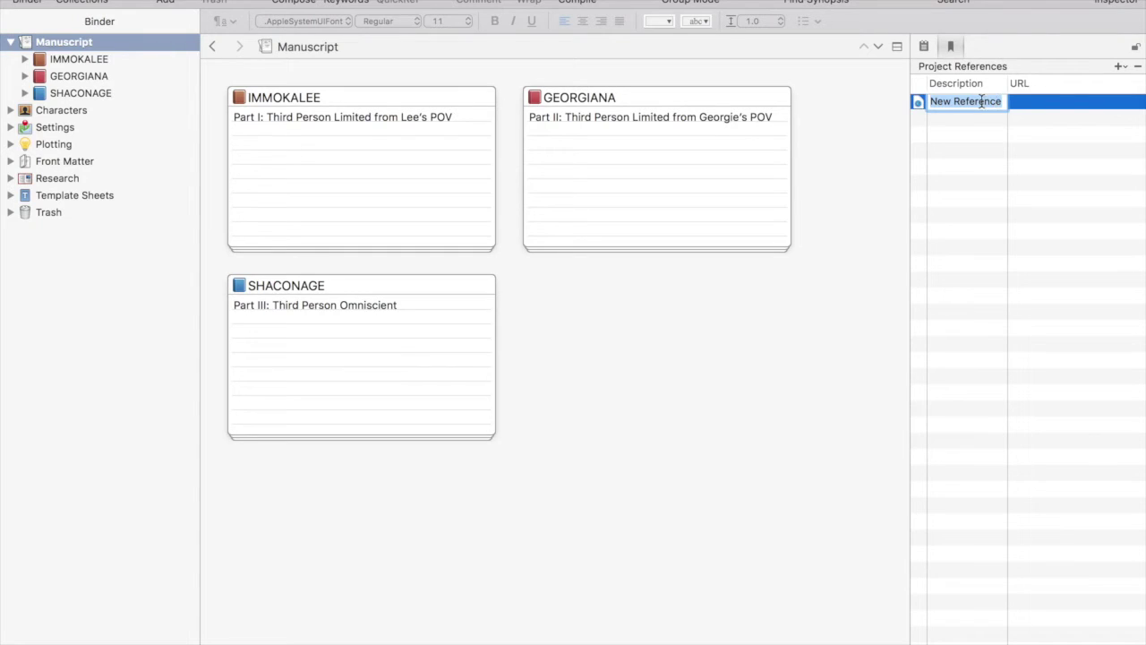
type("My Site")
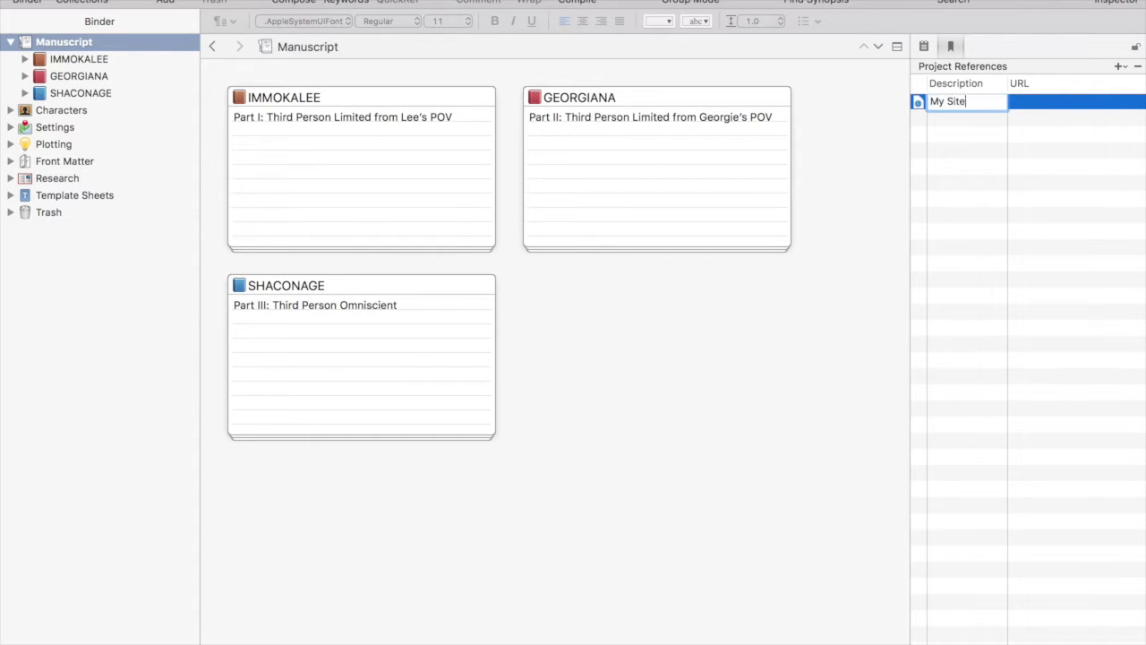
key("Tab")
type("http:")
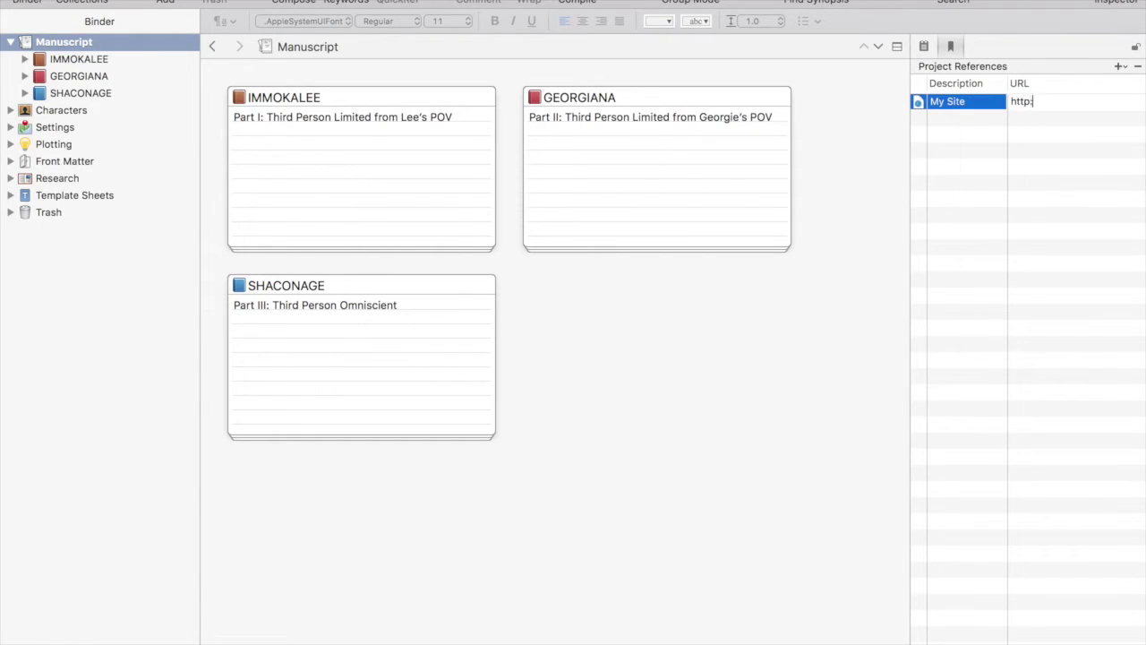
type("//www.victoriagriffin.n")
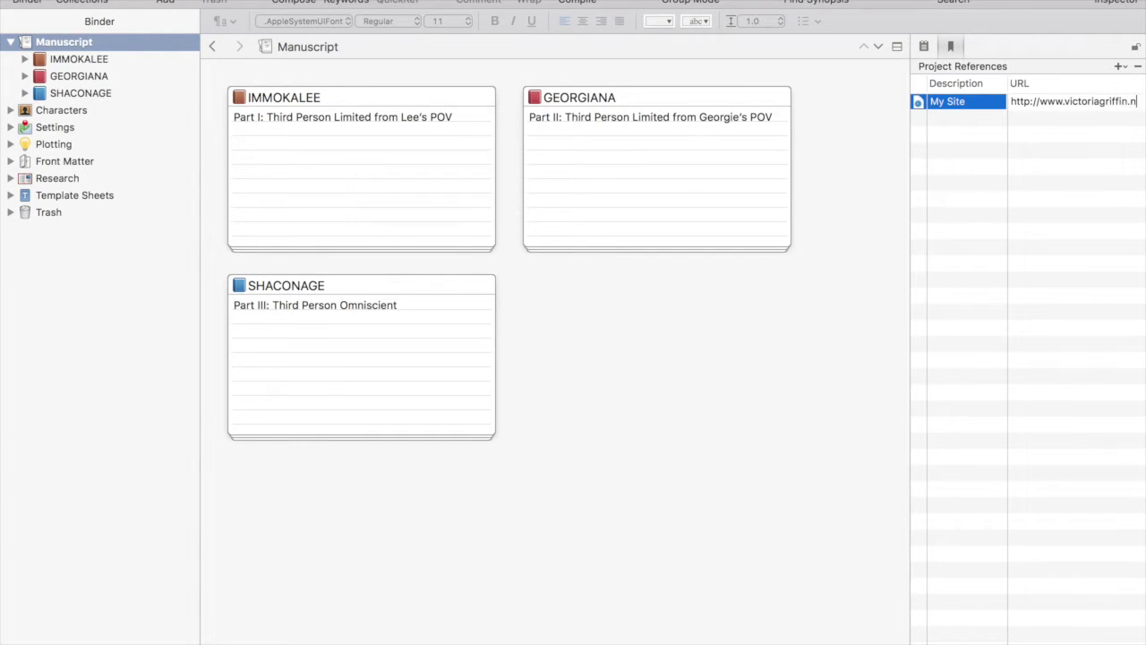
type("et")
key("Return")
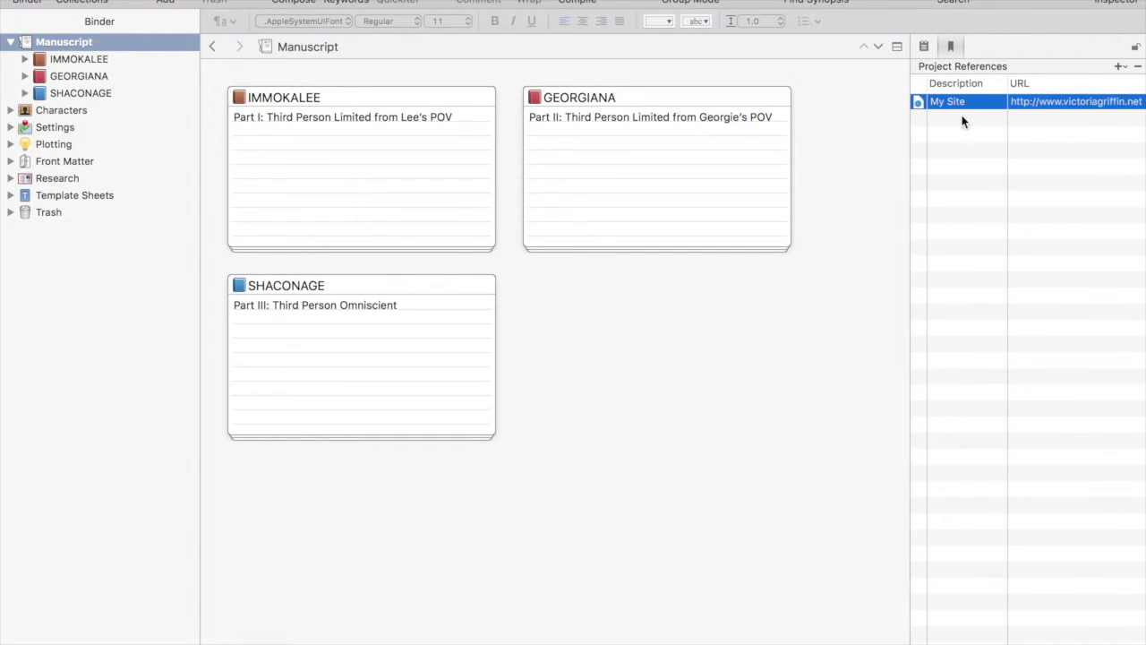
left_click(1053, 104)
left_click(1019, 128)
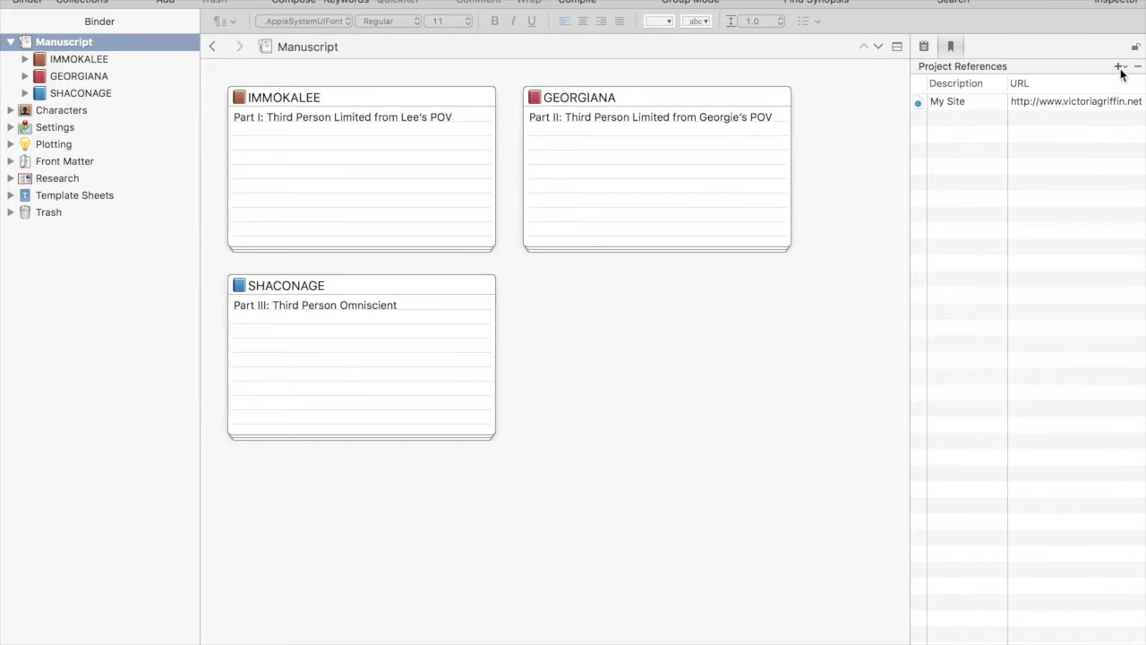
- Open the My Site reference in the browser, look through the home page, and return to the Scrivener project
left_click(923, 104)
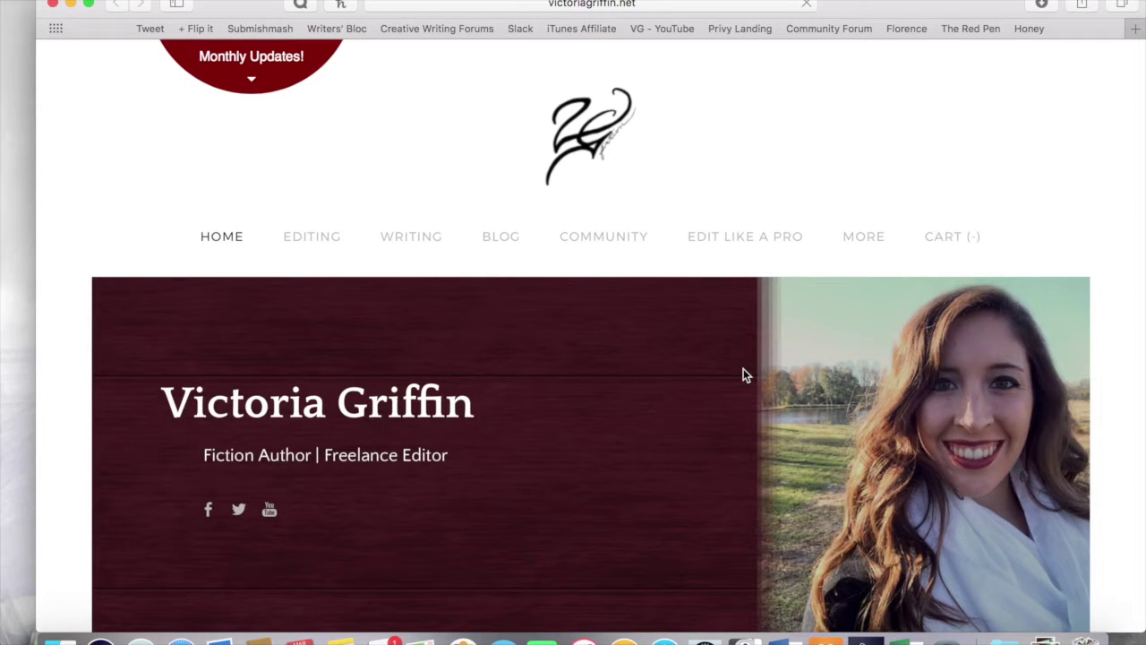
scroll(743, 375, "down", 10)
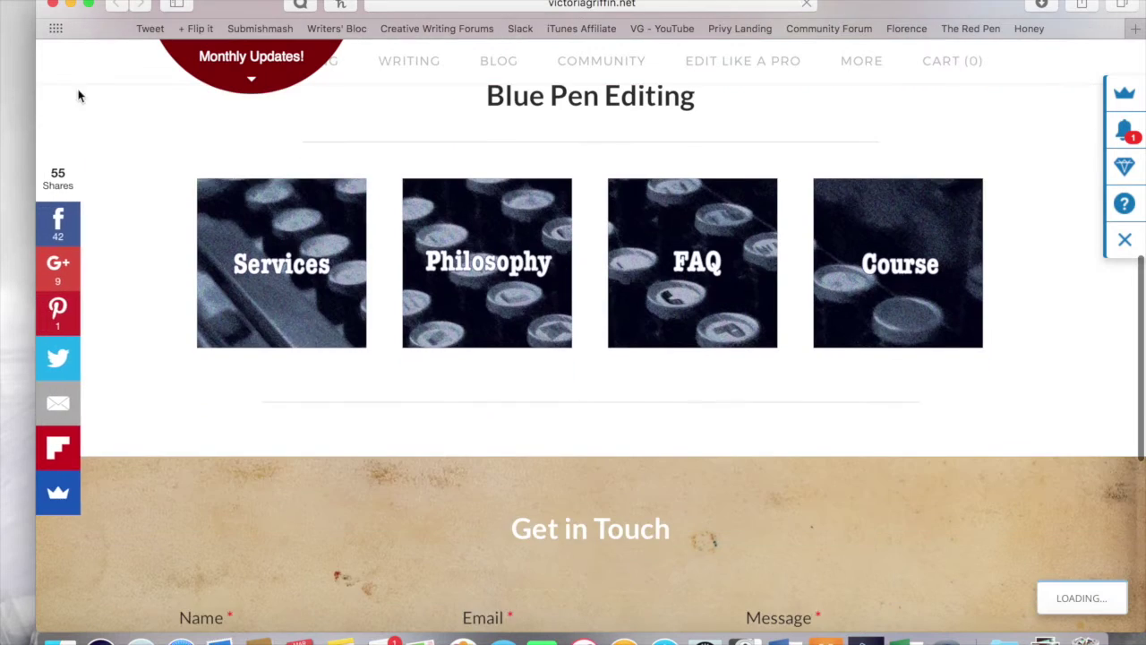
left_click(57, 5)
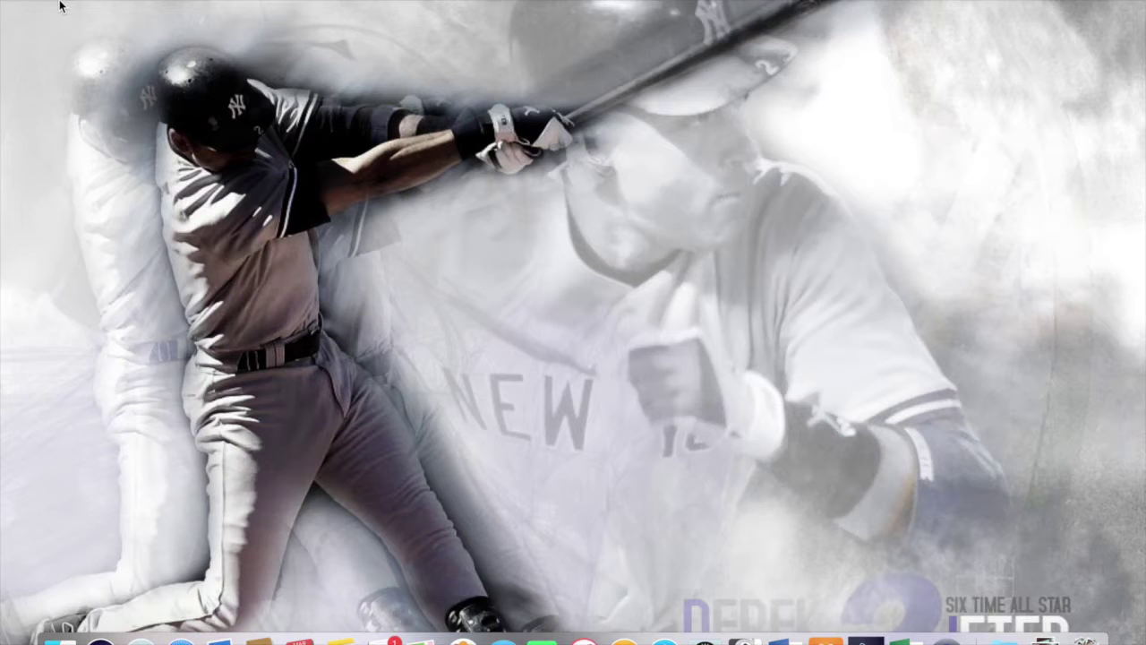
key("ctrl+Right")
- Delete the My Site reference from the project references
left_click(922, 106)
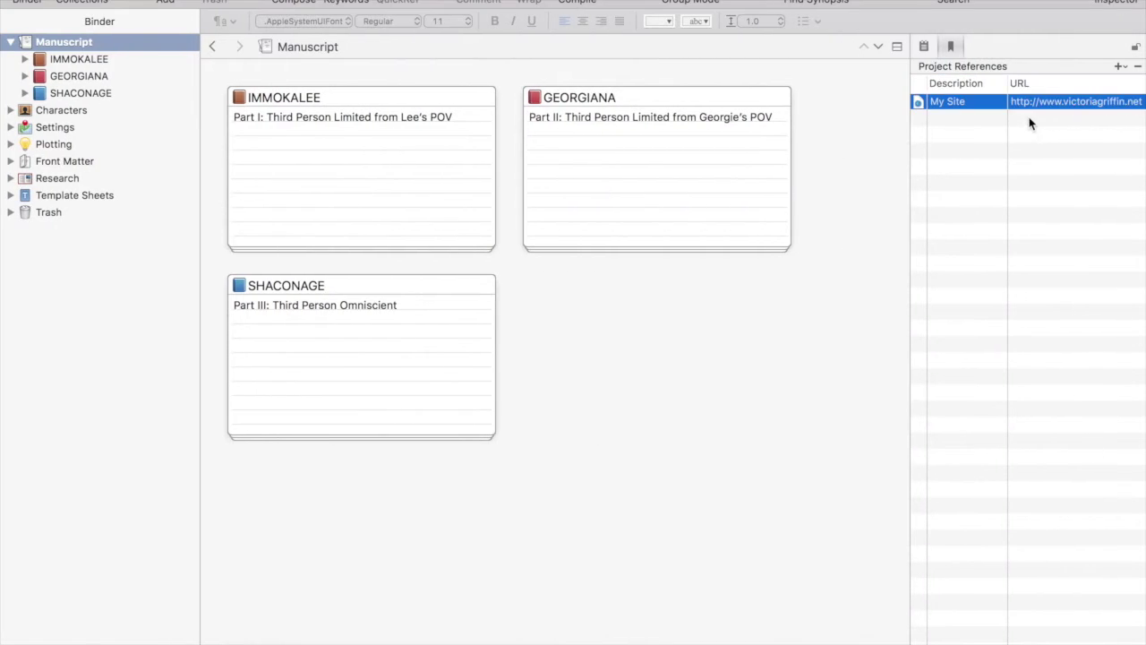
key("Delete")
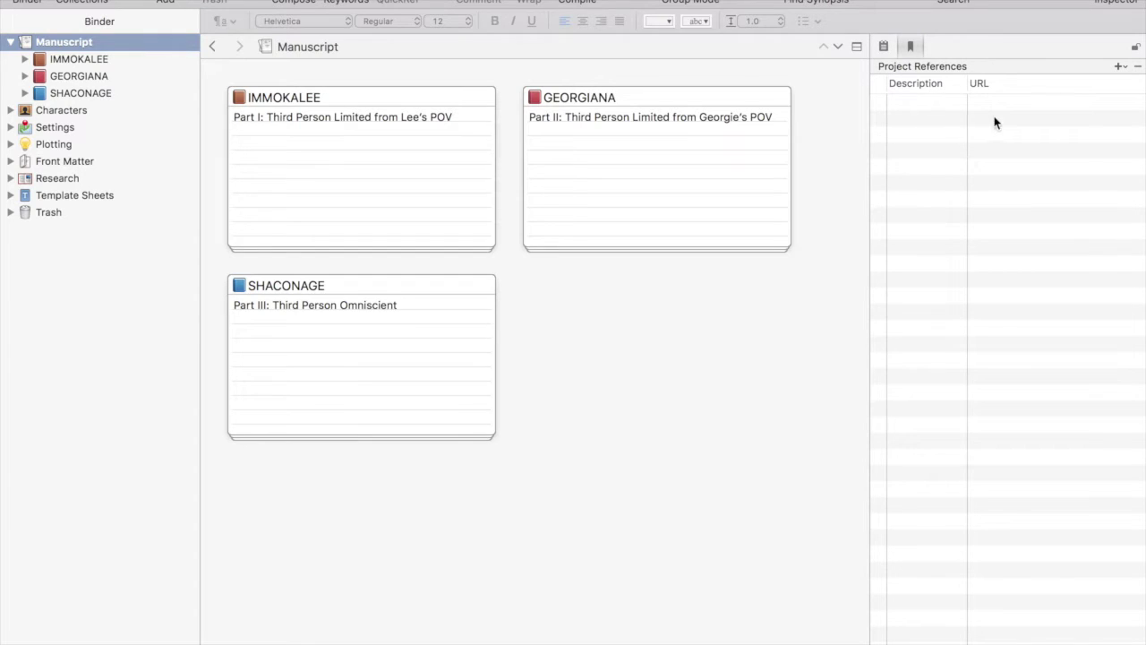
- Open the IMMOKALEE folder and examine its synopsis text in the inspector
left_click(125, 60)
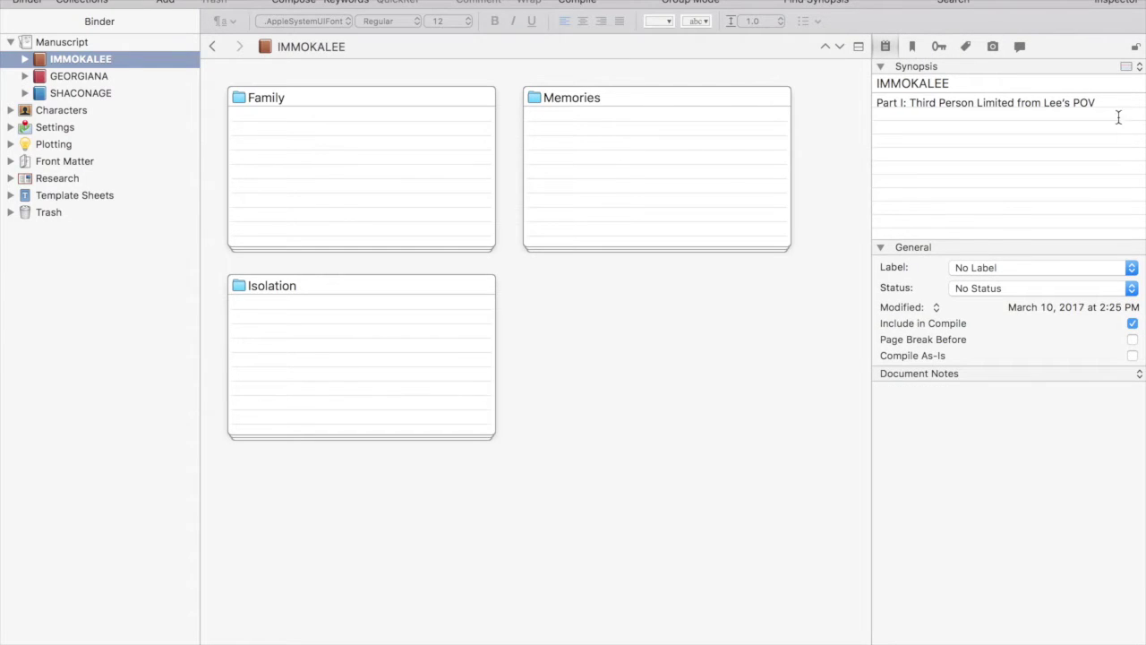
left_click_drag(1107, 103, 852, 105)
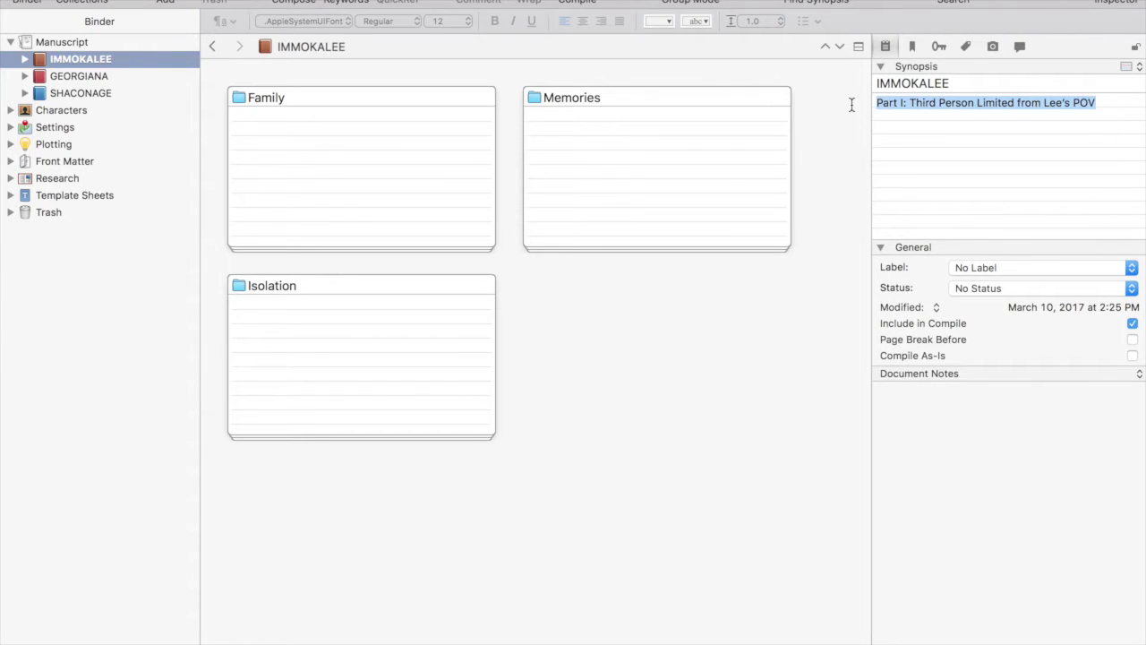
left_click(1118, 105)
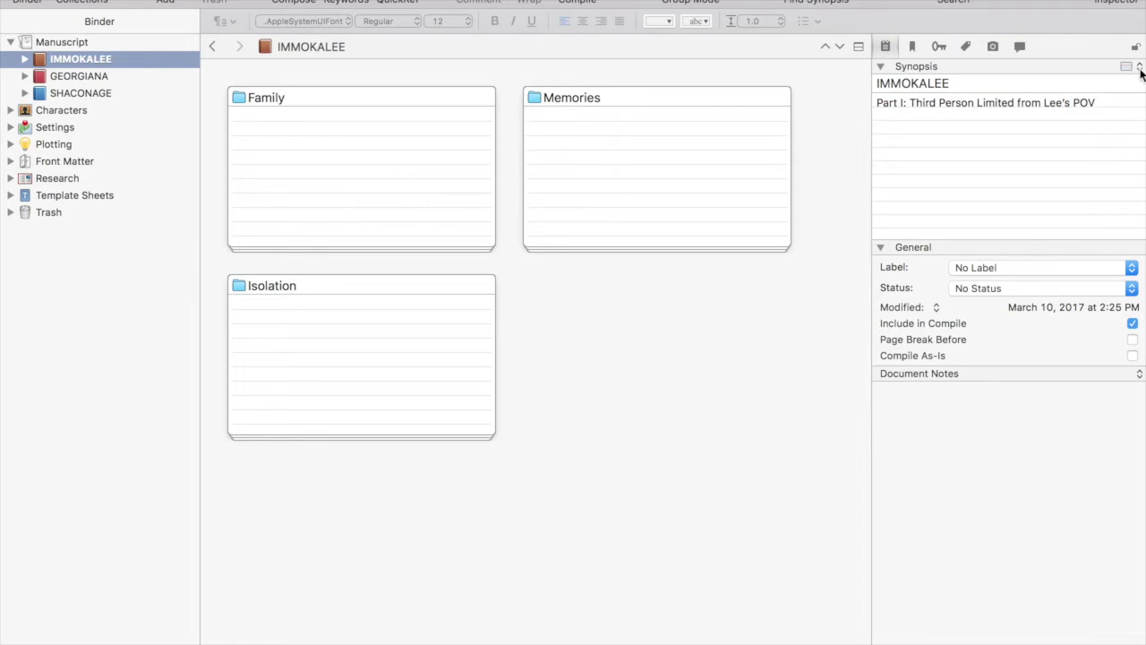
- Switch IMMOKALEE's synopsis from text to an image and insert the portrait photo from Lee's character folder
left_click(1139, 68)
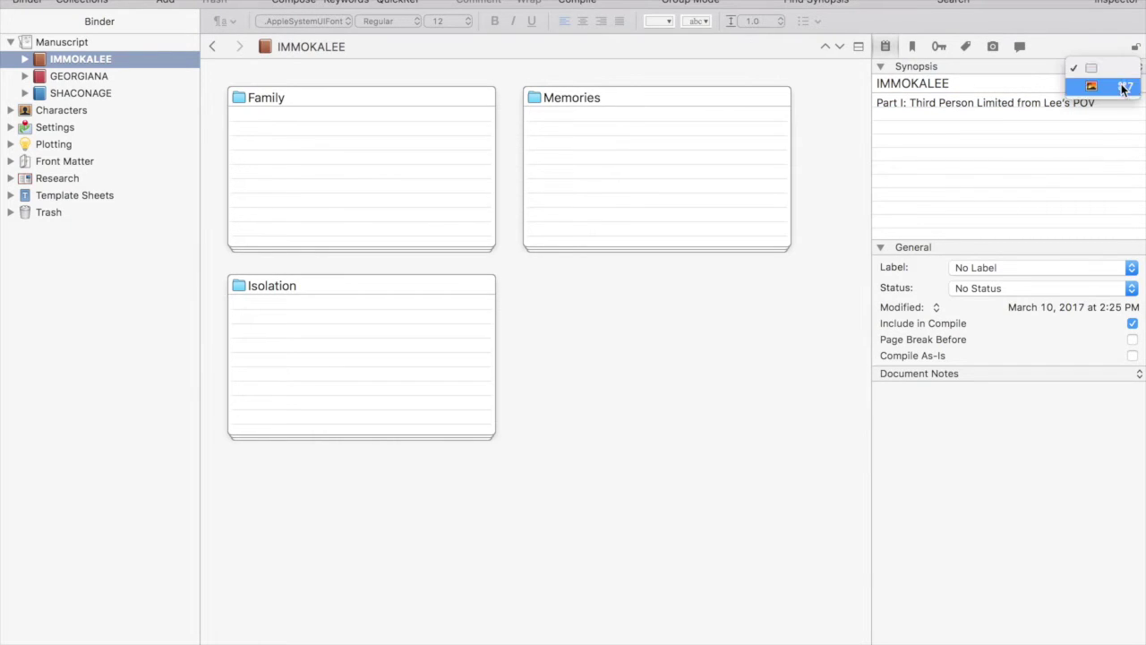
left_click(1123, 85)
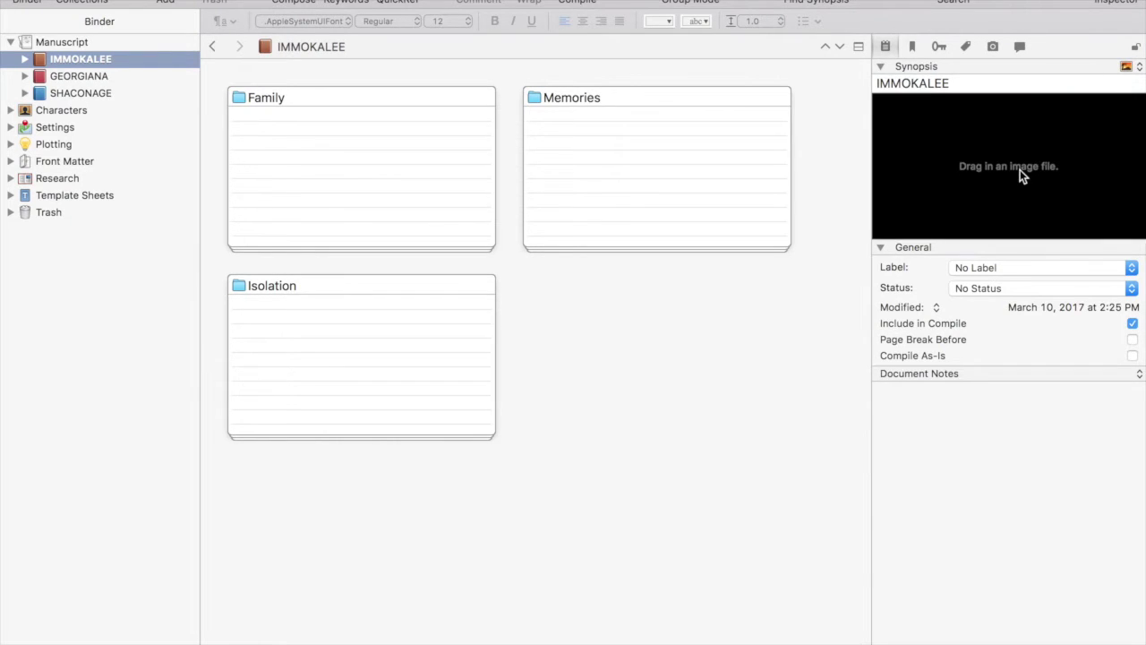
left_click(11, 110)
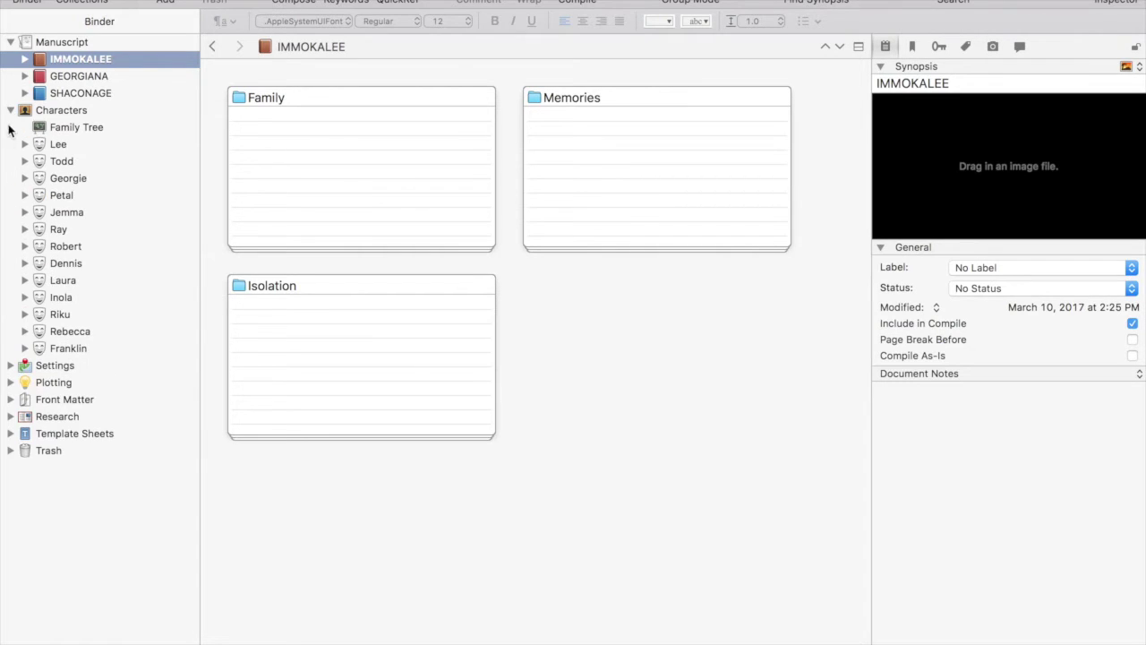
left_click(25, 144)
left_click_drag(442, 286, 1017, 170)
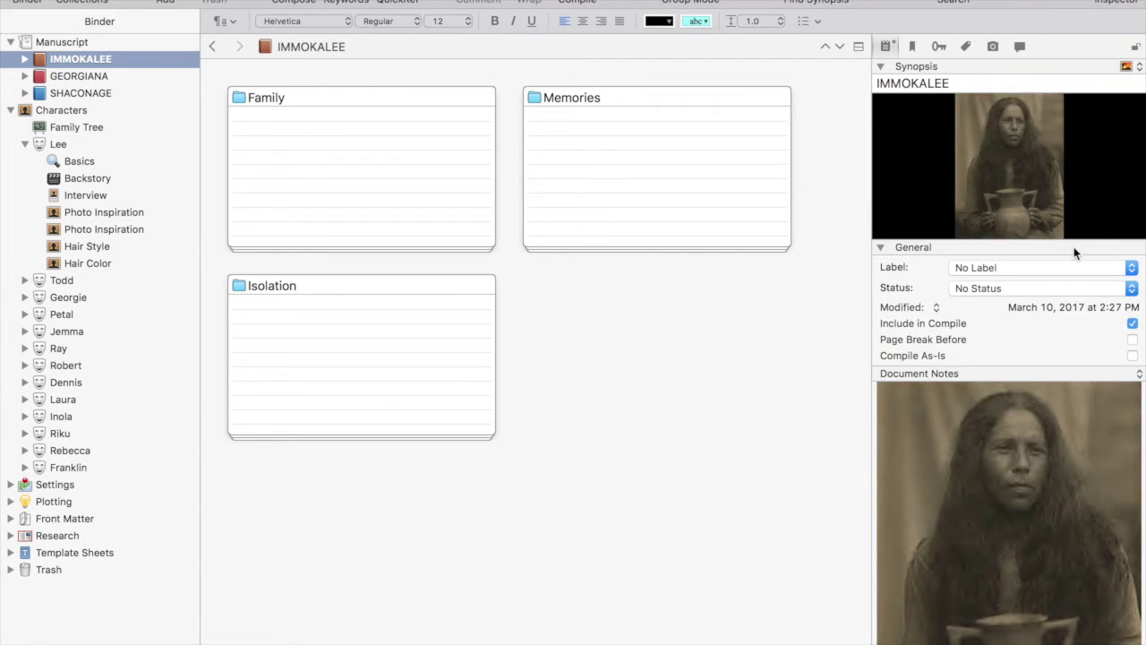
- Delete the portrait photo from IMMOKALEE's document notes and switch its synopsis back to text
left_click(1031, 482)
key("BackSpace")
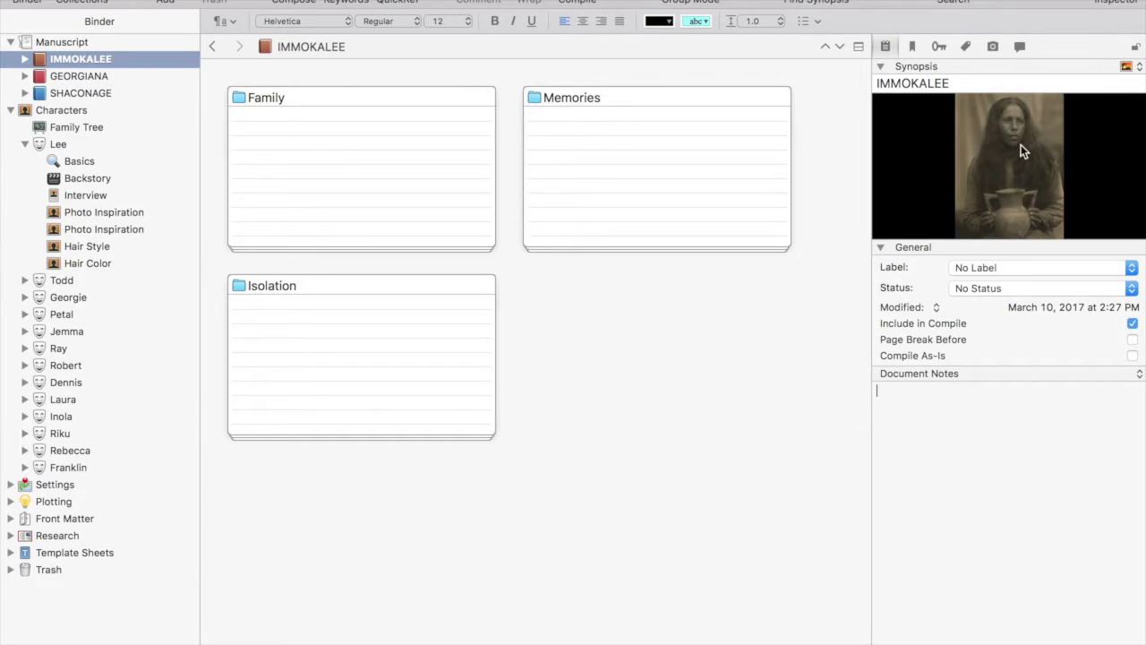
left_click(1139, 67)
left_click(1097, 48)
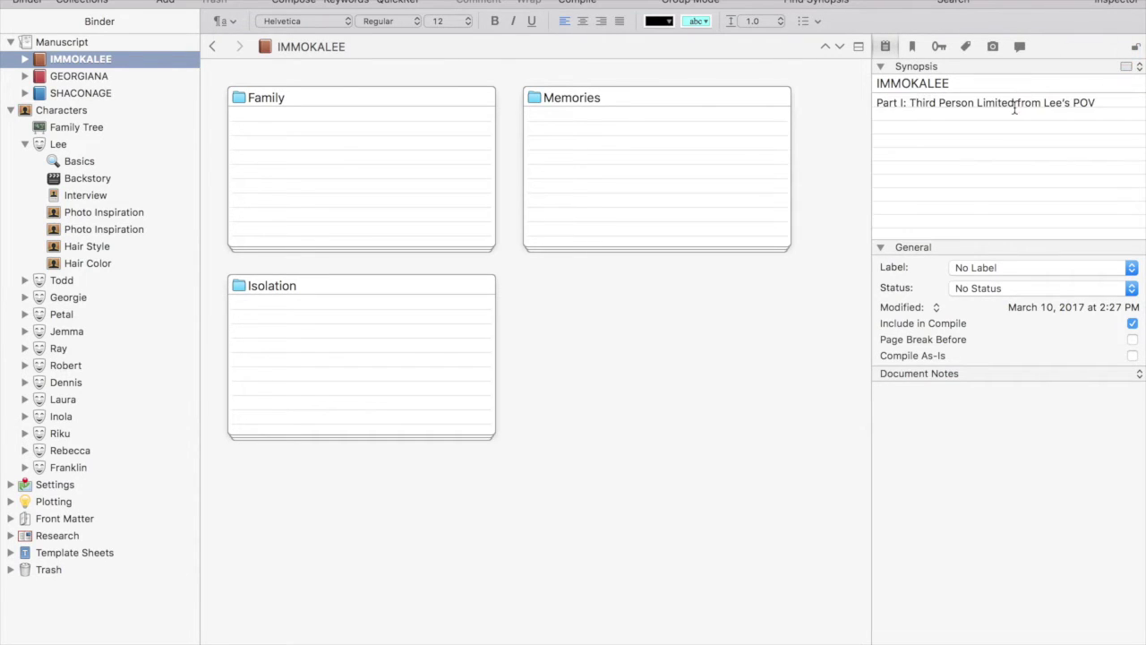
left_click(1084, 146)
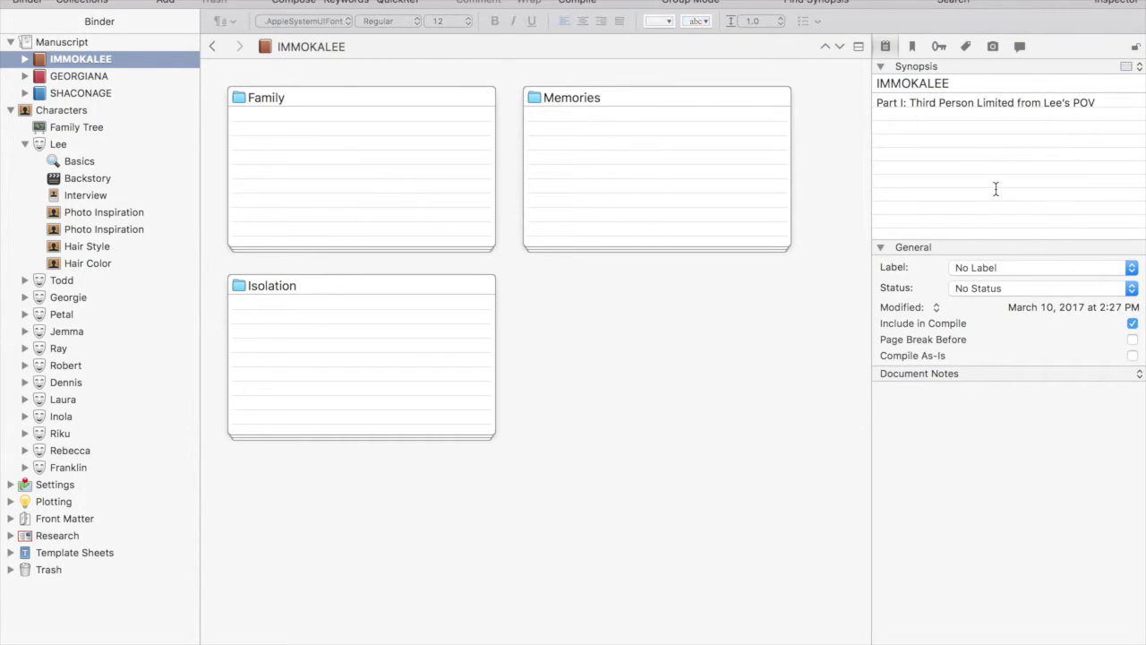
- Collapse and re-expand the General section of IMMOKALEE's inspector
left_click(881, 248)
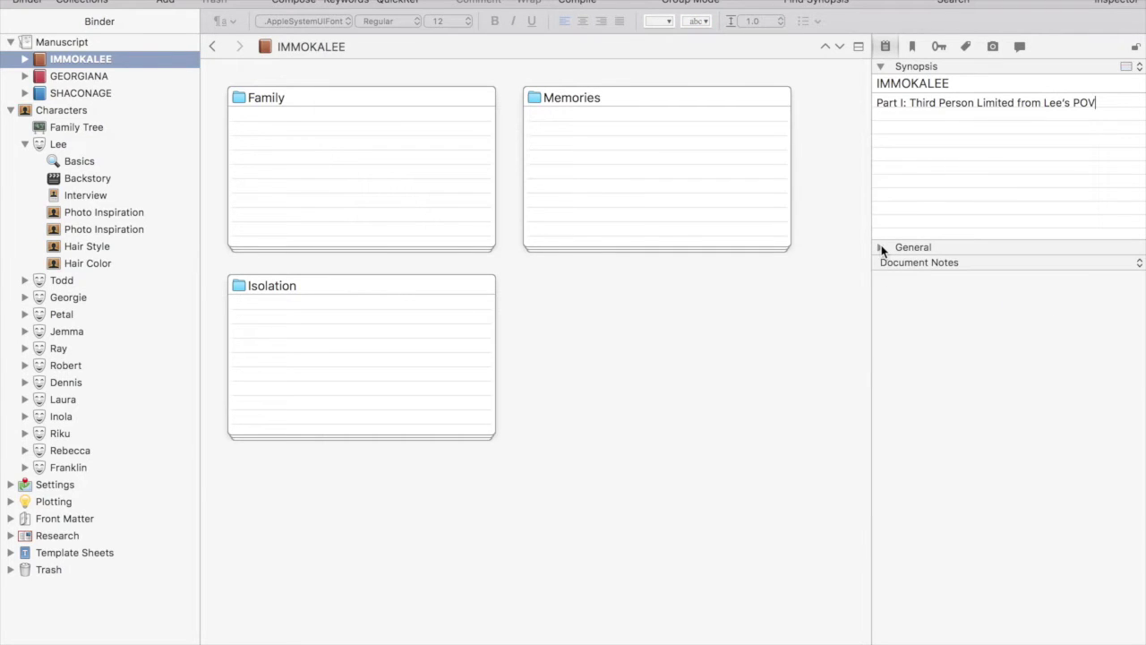
left_click(881, 248)
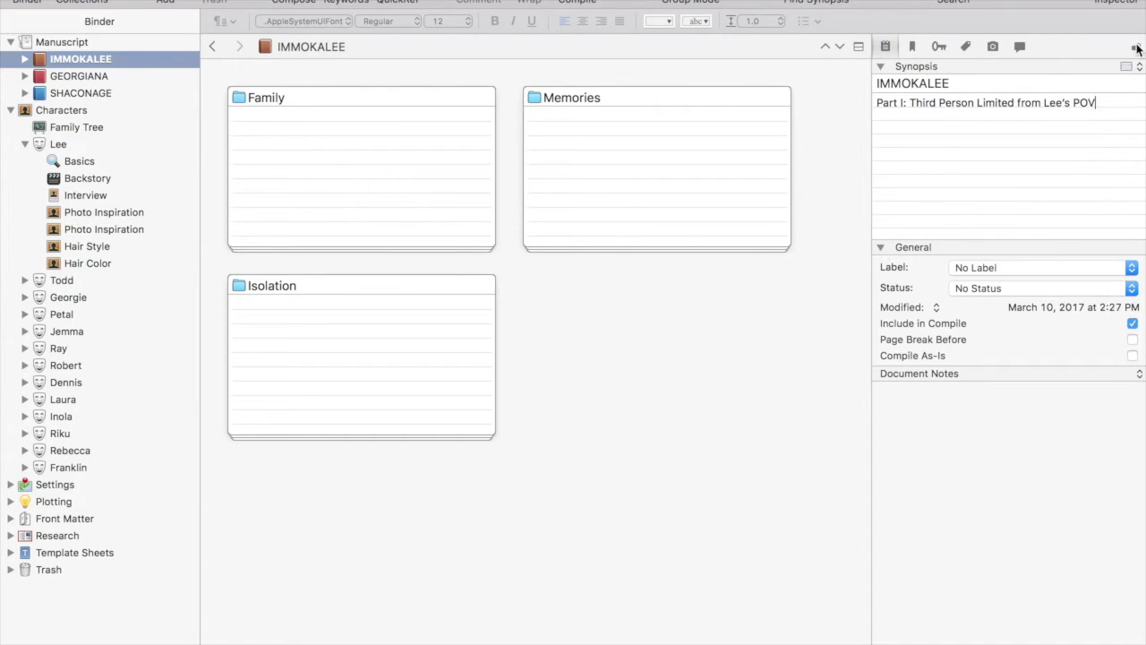
left_click(882, 248)
left_click(882, 248)
- Add a new label named Part to the project's label list
left_click(1026, 269)
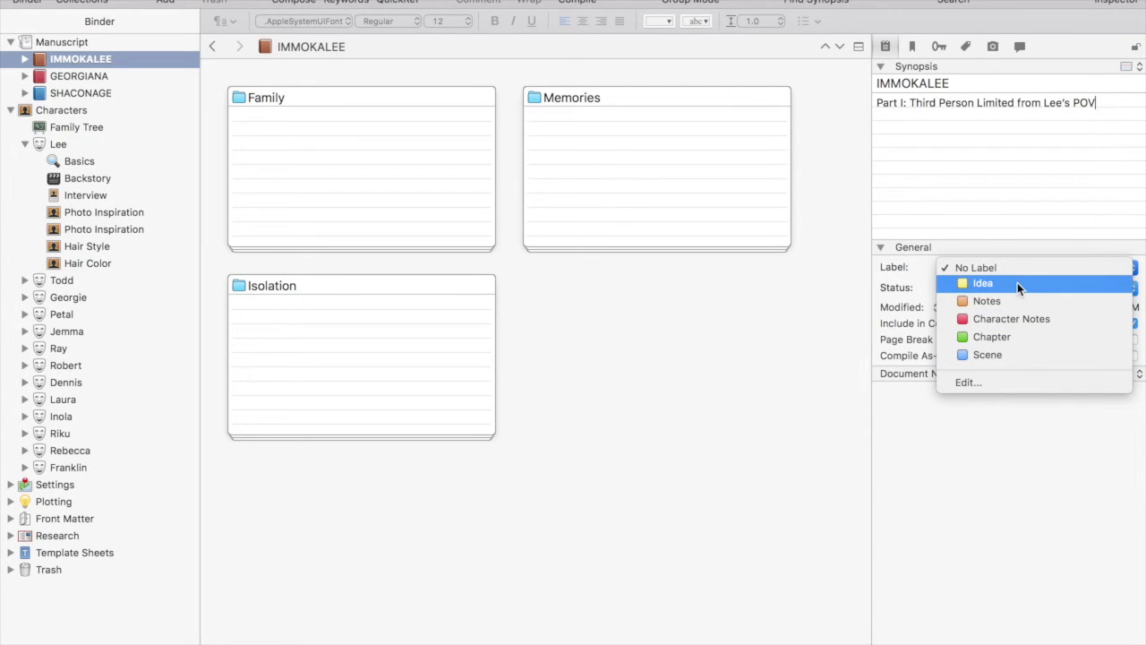
left_click(1002, 382)
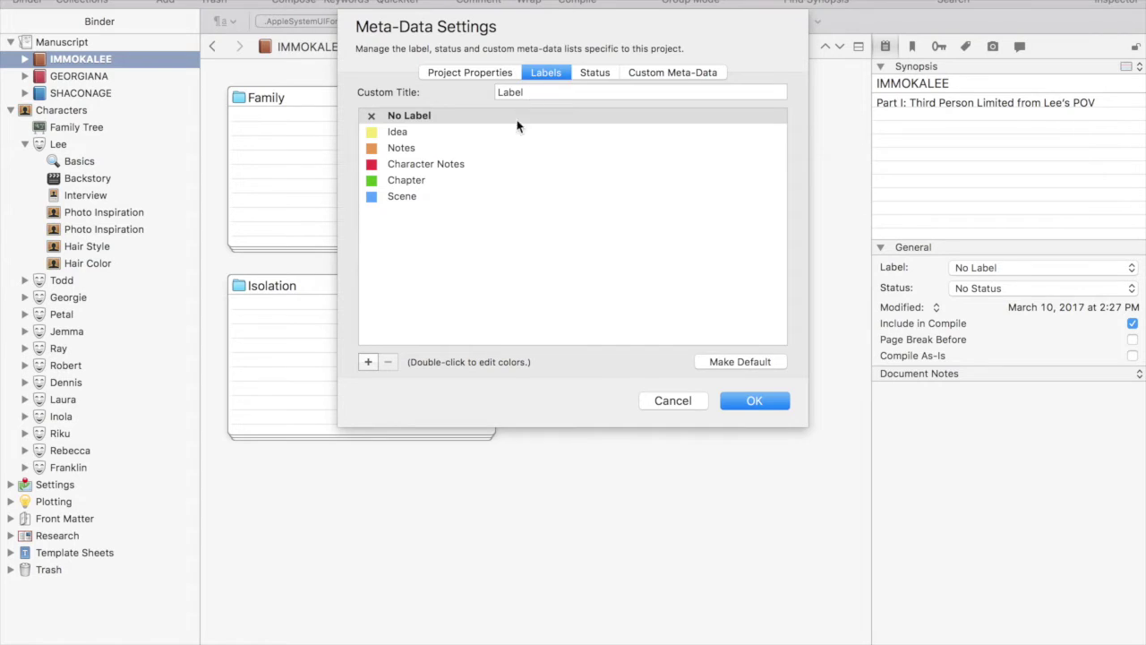
double_click(520, 94)
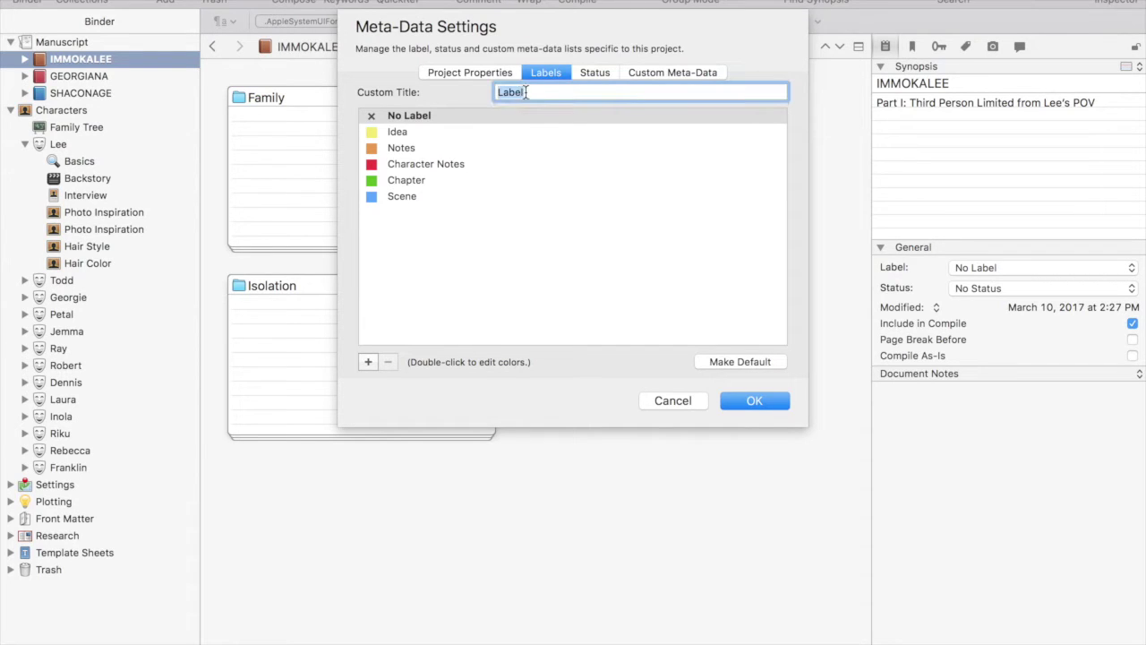
left_click(569, 224)
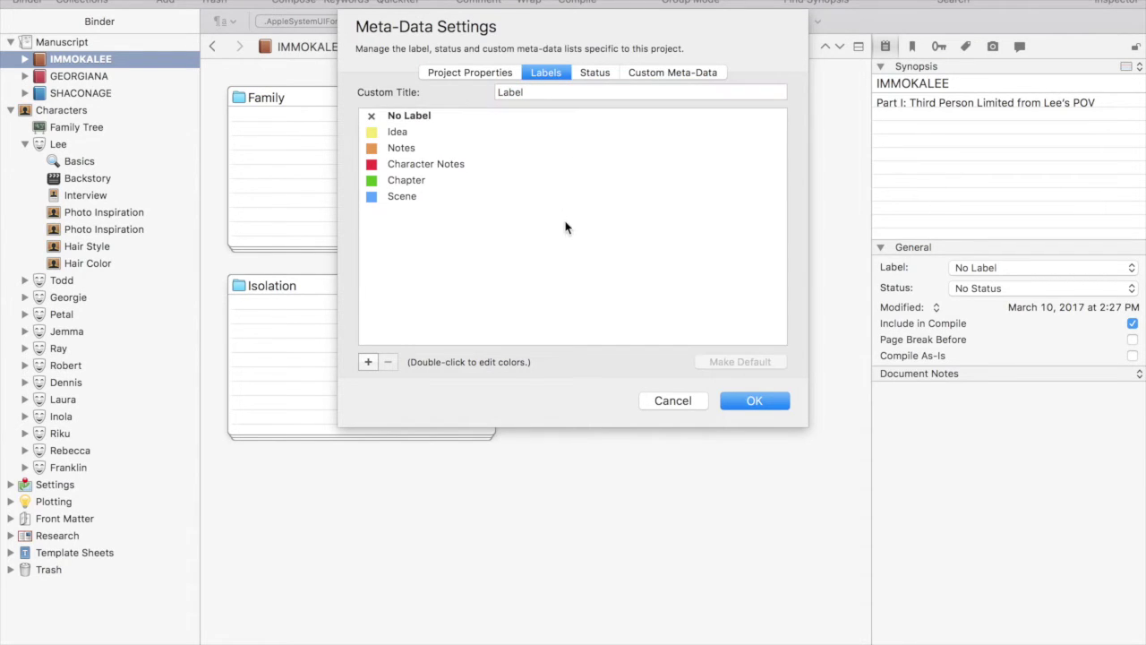
left_click(368, 361)
type("Pa")
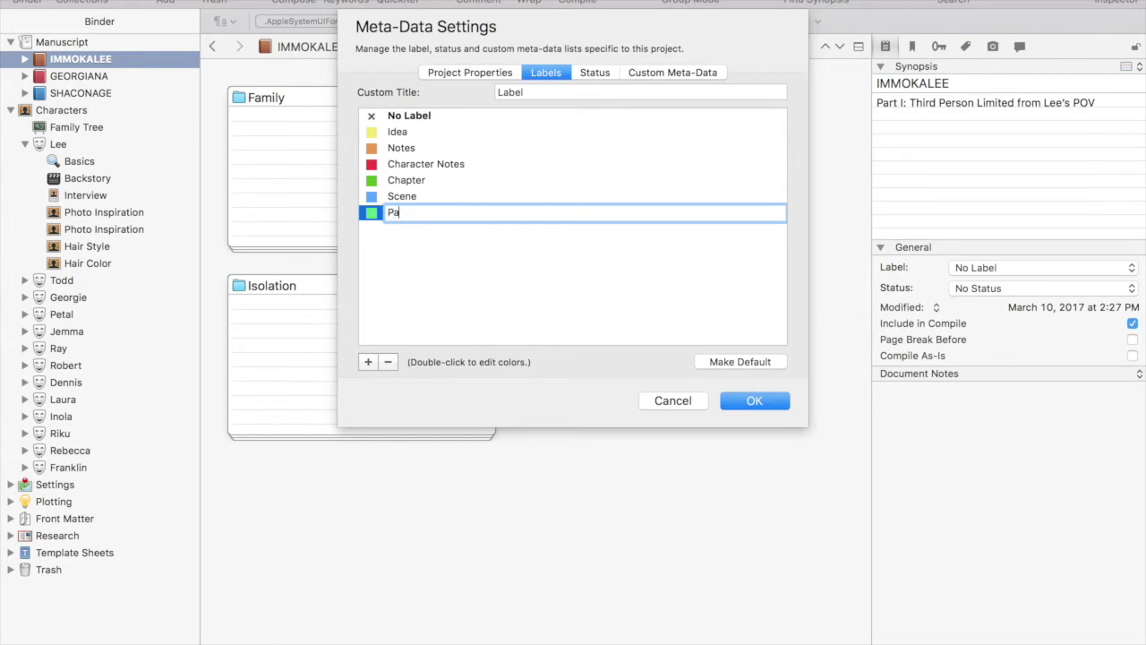
type("rt")
key("Return")
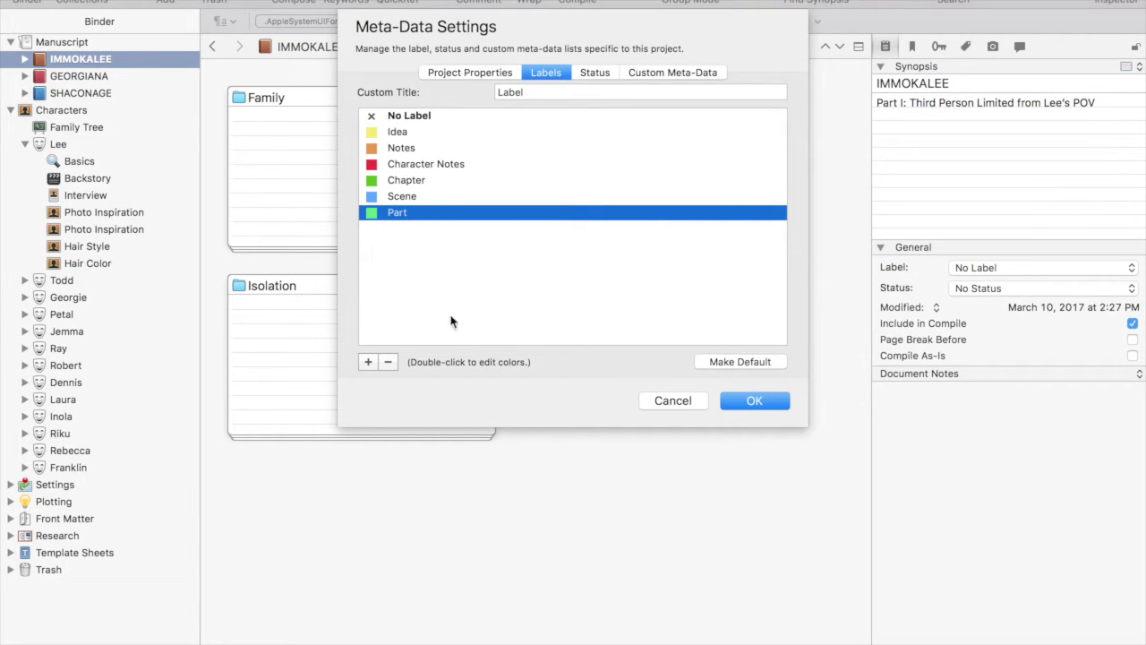
- Change the Part label's color to a blue-violet and save the label settings
double_click(371, 212)
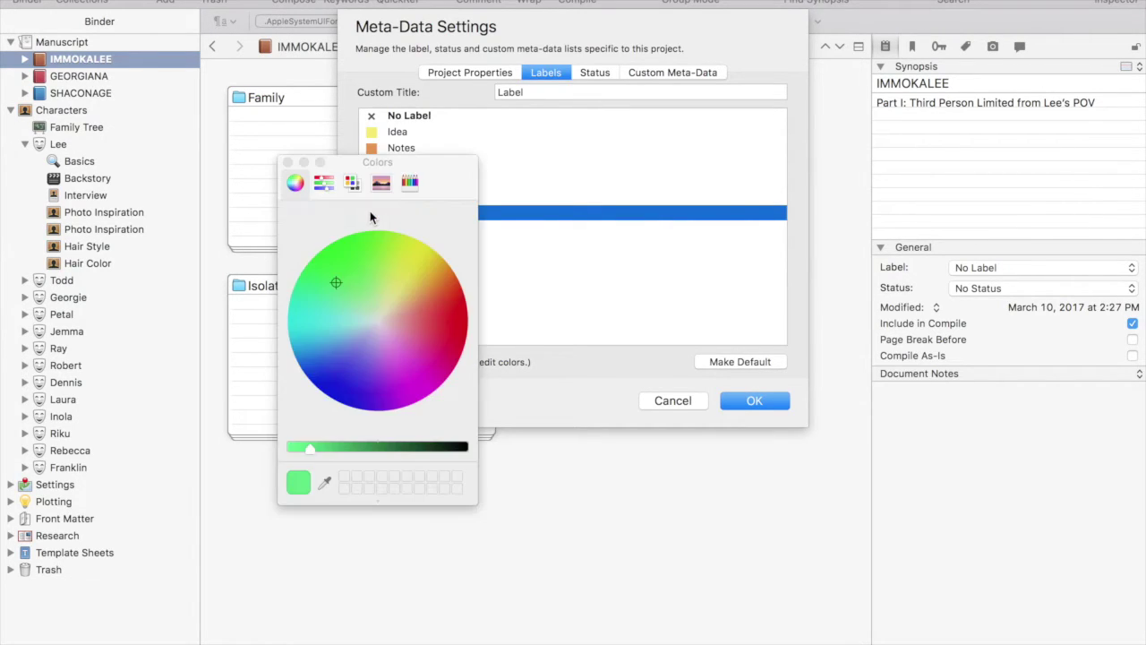
left_click(343, 364)
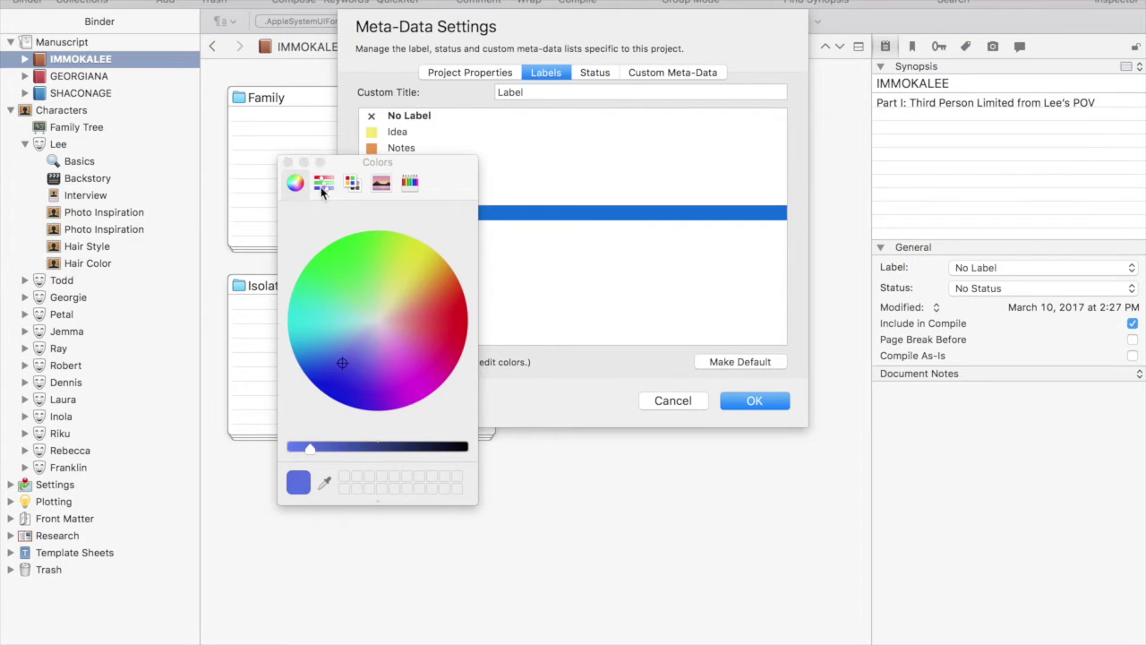
left_click(287, 162)
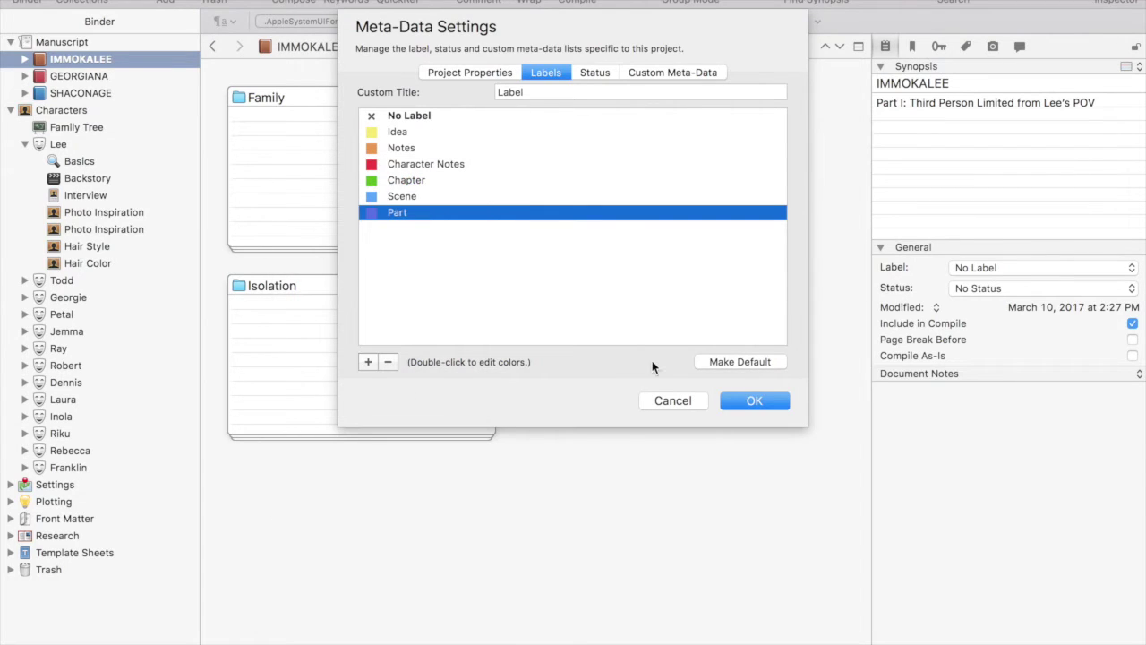
left_click(749, 403)
- Assign the Part label to IMMOKALEE and check its color on the Manuscript corkboard before returning to the folder
left_click(1065, 267)
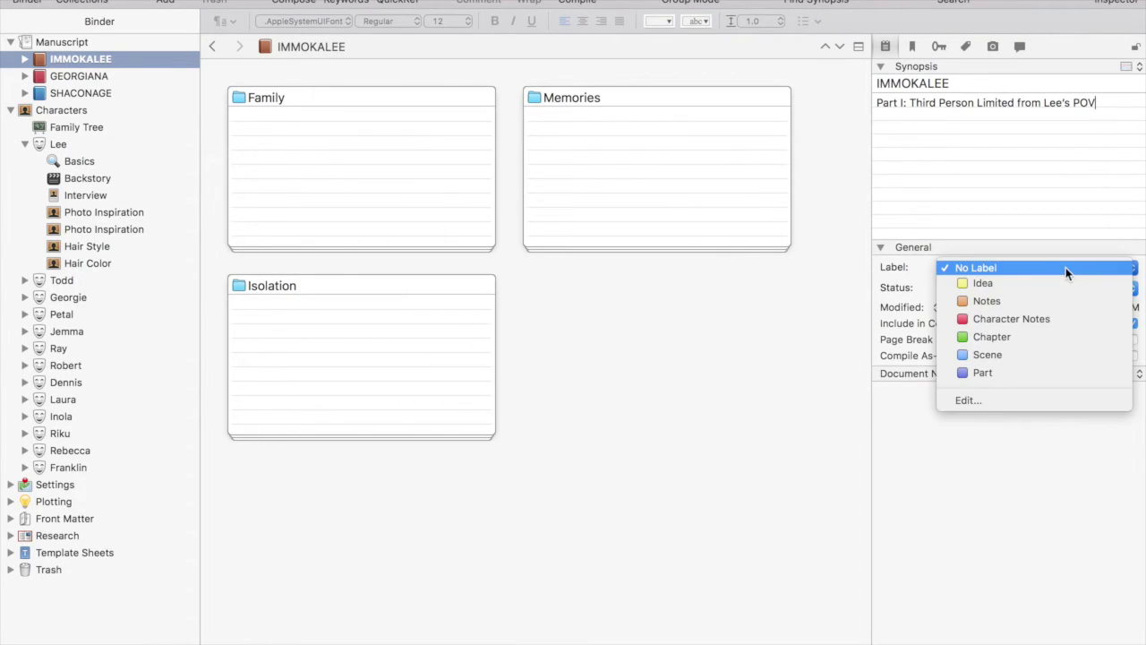
left_click(1014, 374)
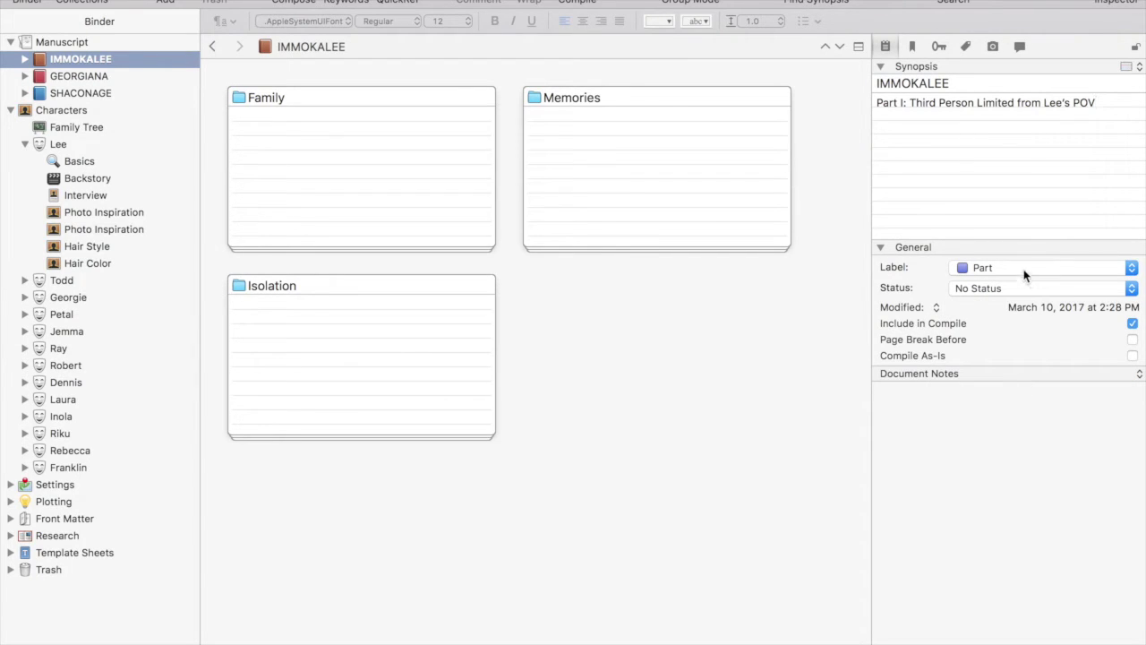
left_click(84, 45)
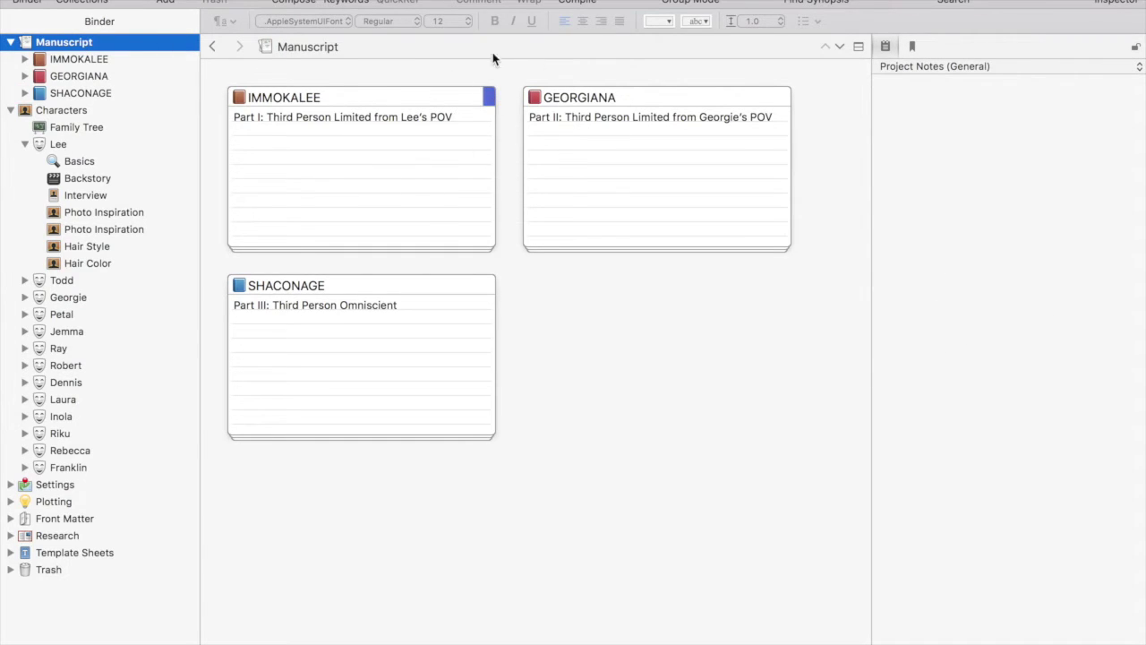
left_click(120, 58)
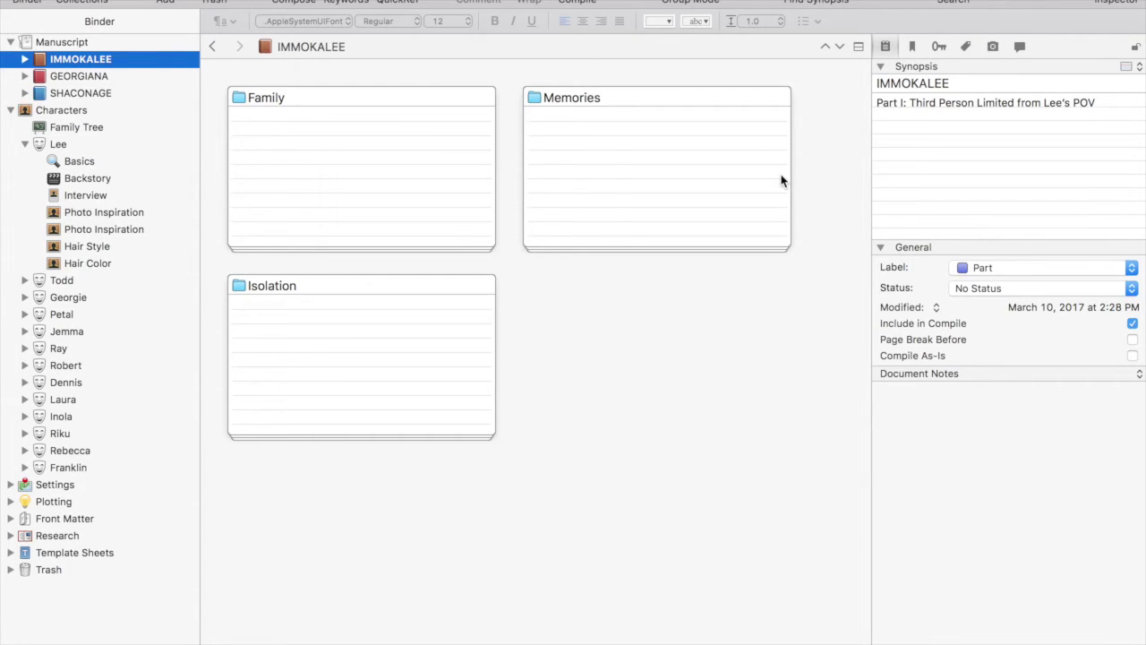
- Set IMMOKALEE's status to To Do and change it to First Draft
left_click(1000, 290)
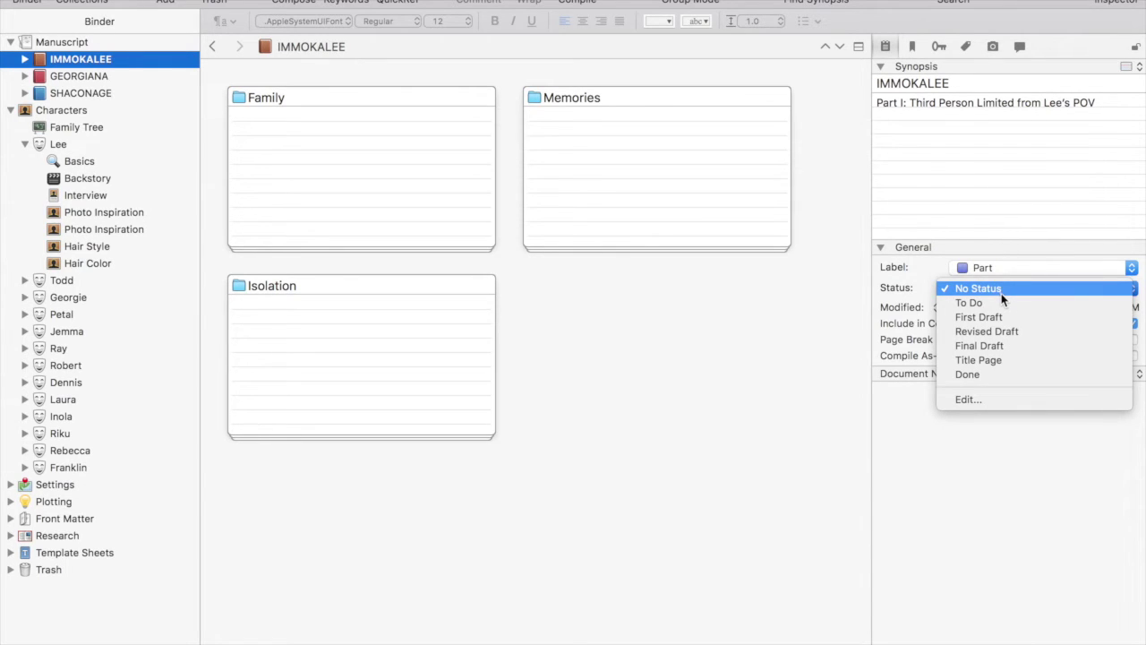
left_click(1002, 304)
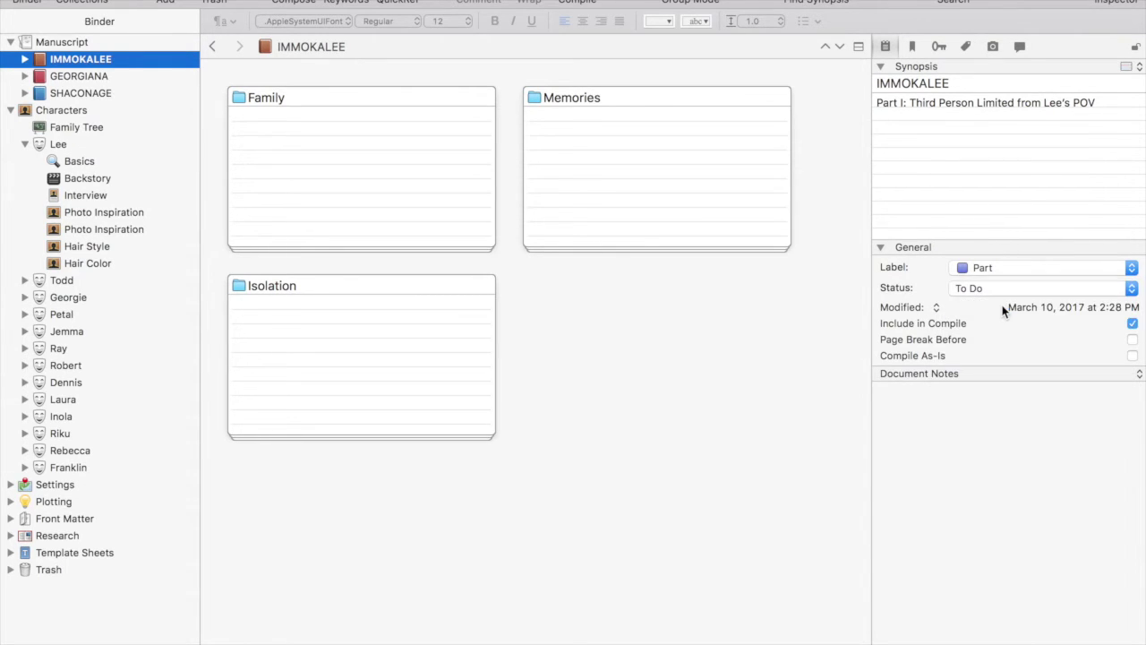
left_click(1003, 289)
left_click(1003, 304)
- Make To Do the default status in the project's status list and save the settings
left_click(1018, 289)
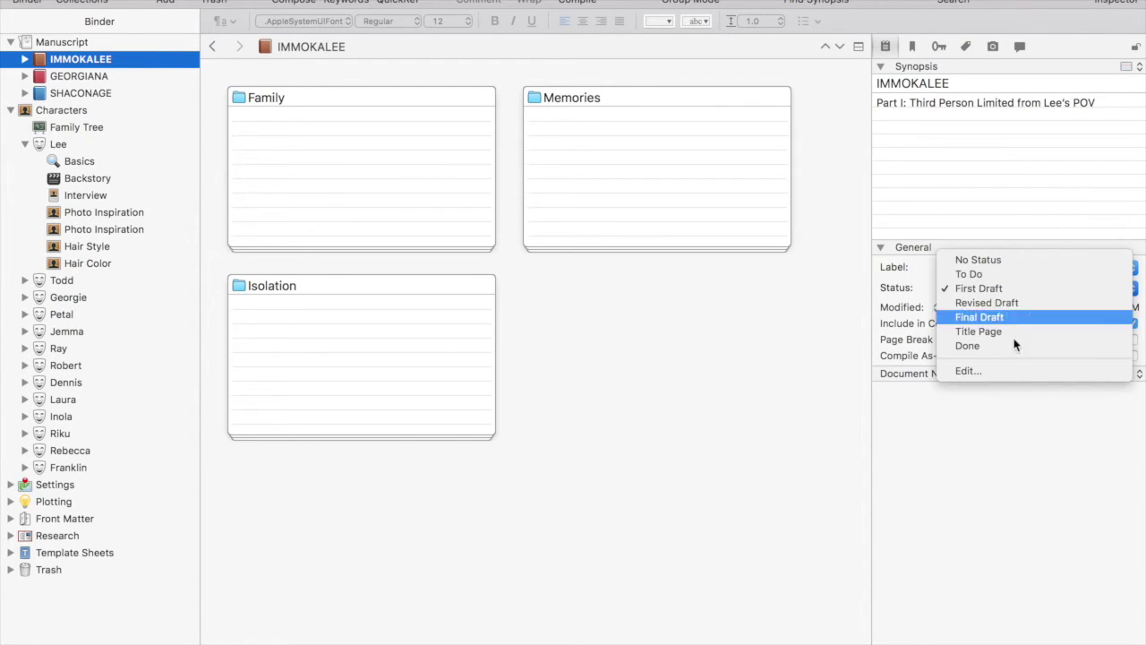
left_click(999, 370)
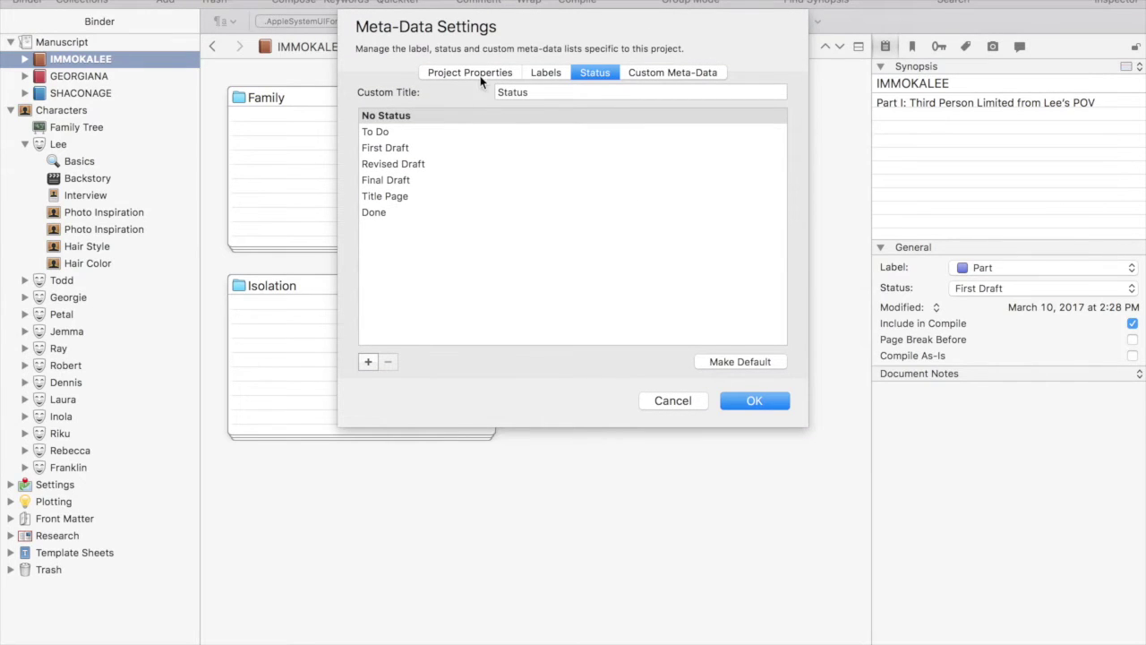
left_click(489, 115)
left_click(508, 132)
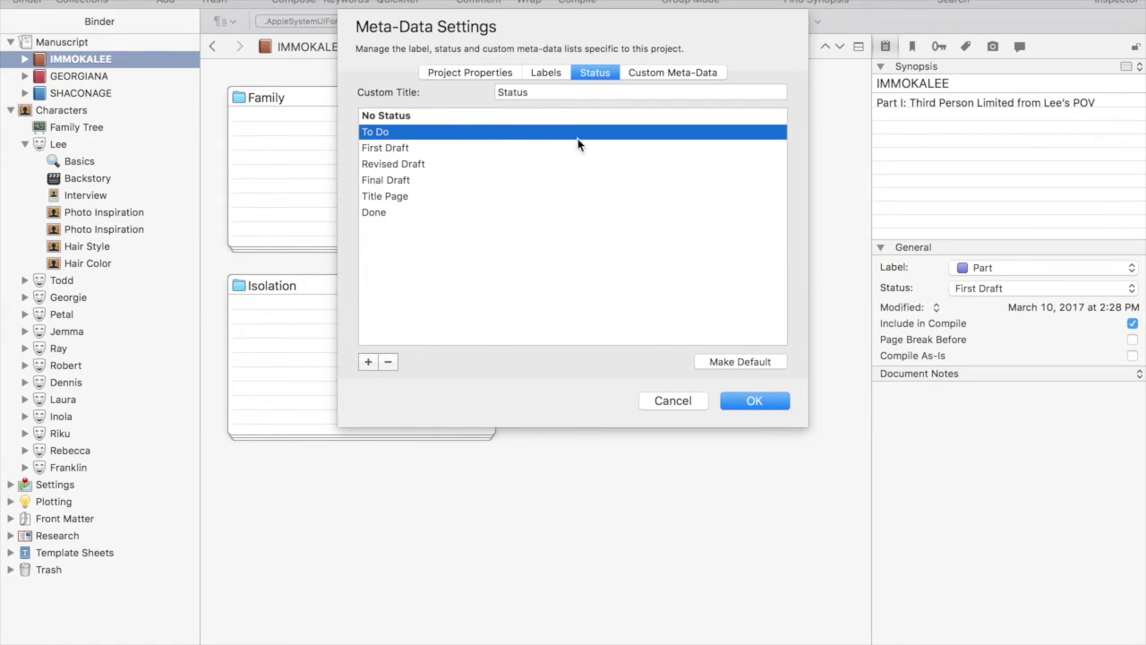
left_click(765, 361)
left_click(534, 253)
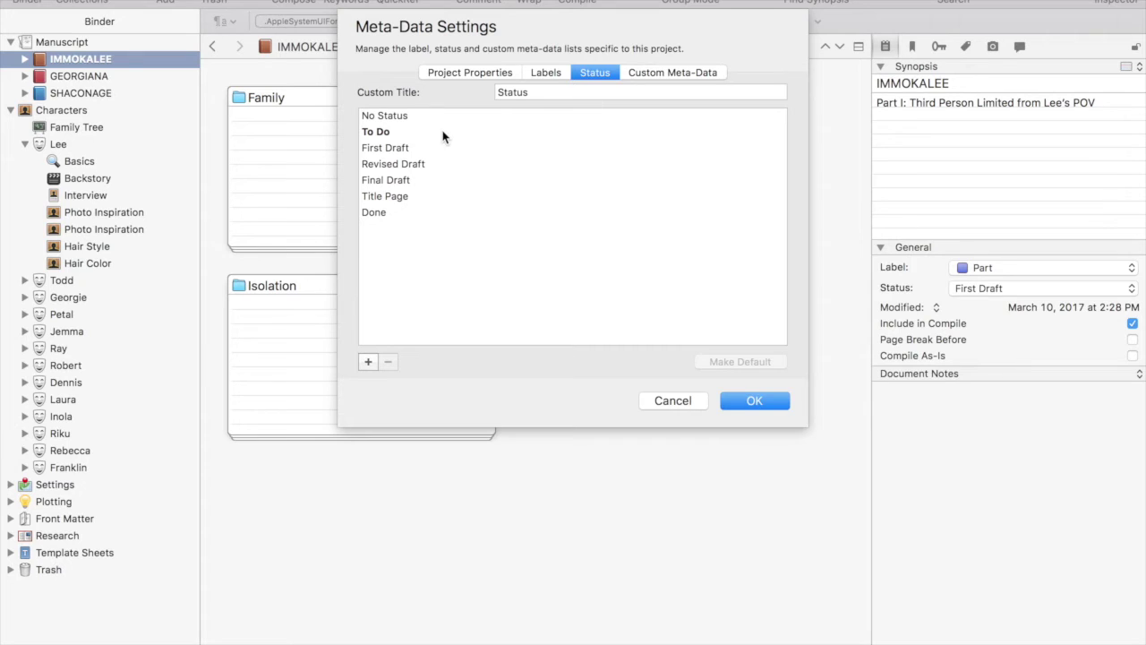
left_click(462, 120)
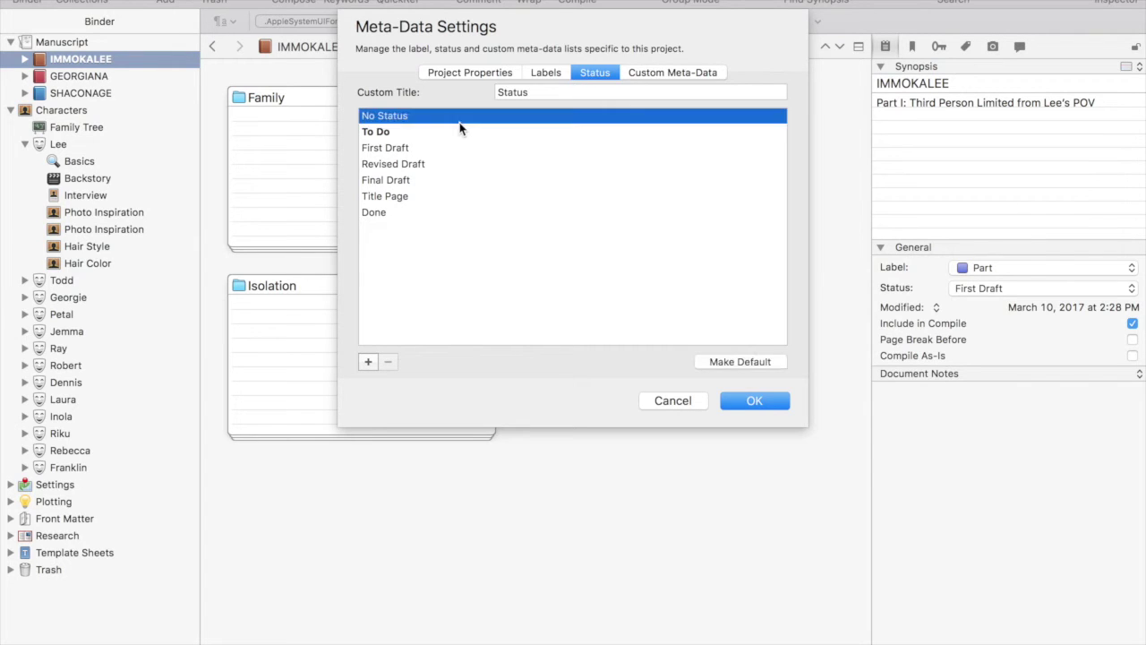
key("Return")
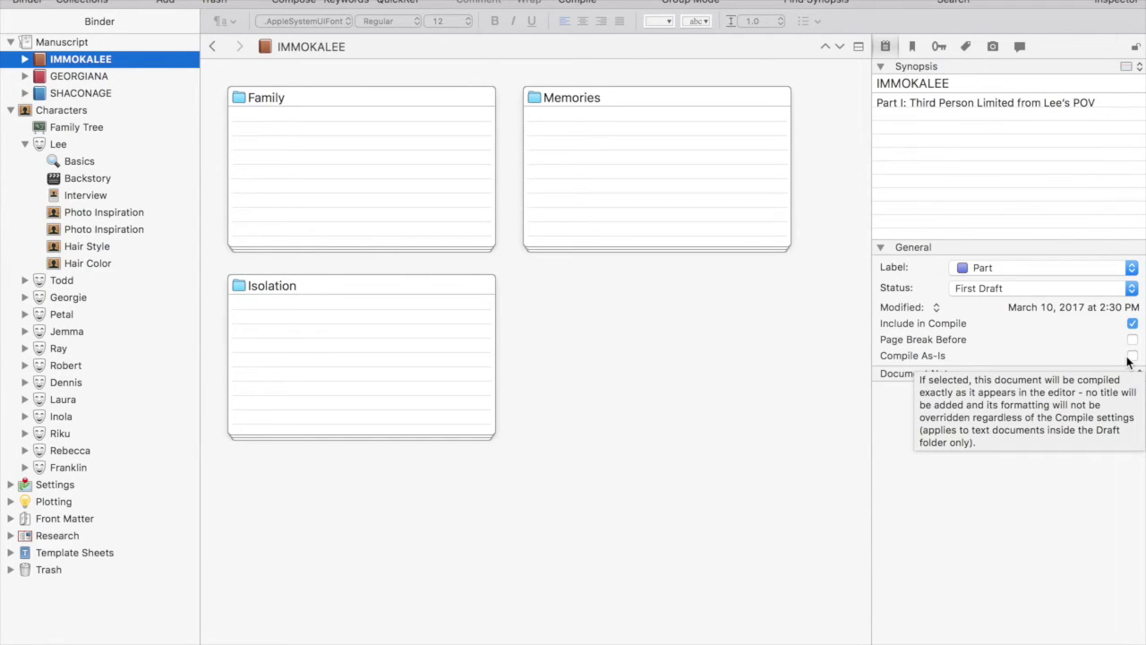
- Enter the sample text "Add notes here..." in IMMOKALEE's document notes and clear it again
left_click(991, 477)
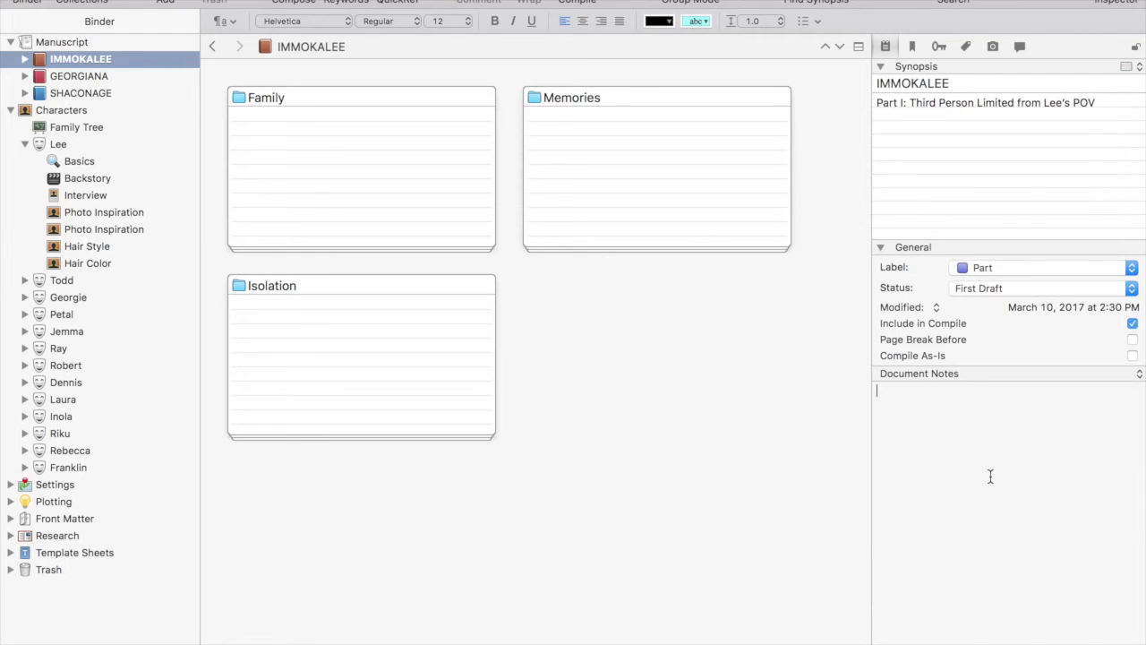
type("Add notes here...")
key("super+a")
key("BackSpace")
- Examine the options for adding internal and external references to IMMOKALEE's document references, cancelling the file selection
left_click(911, 47)
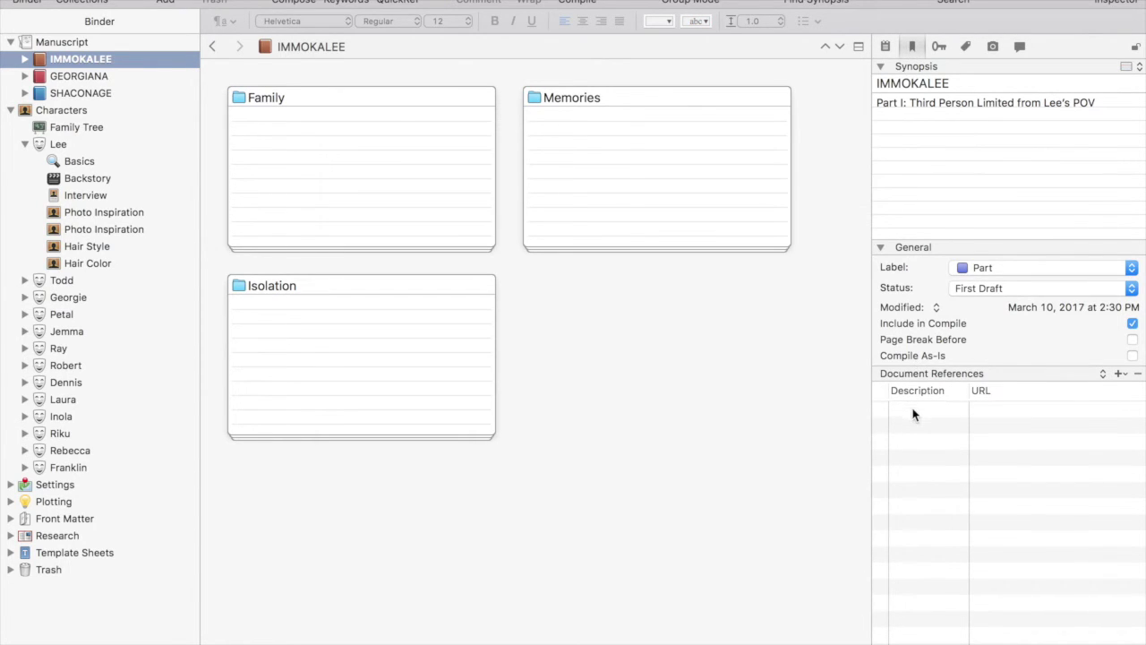
left_click(1120, 374)
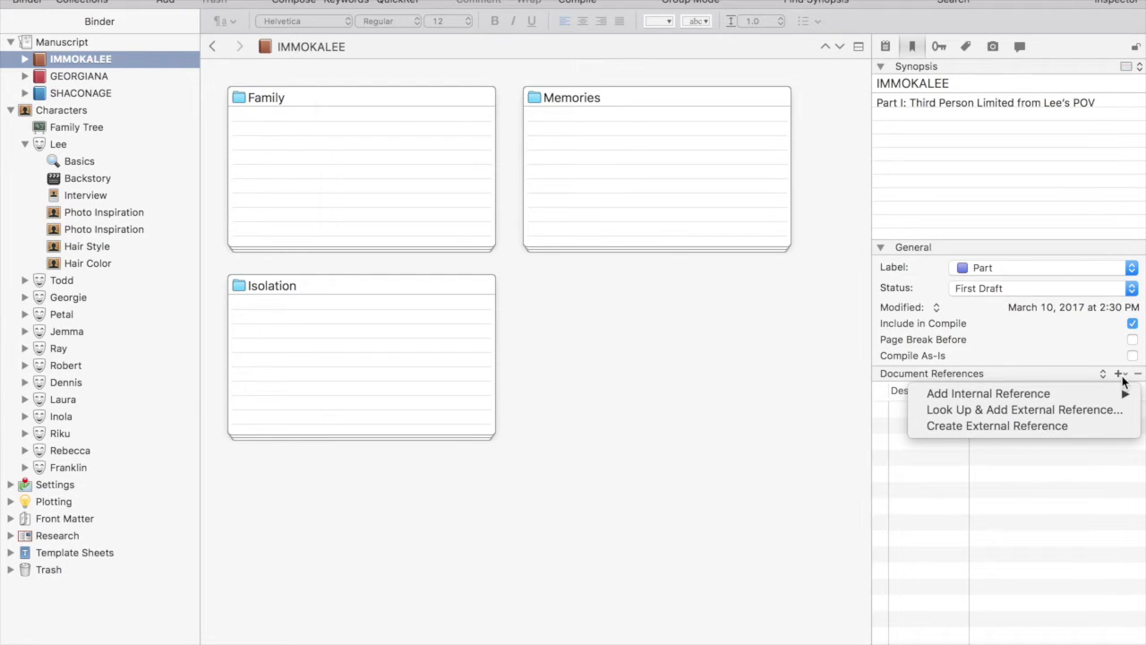
mouse_move(1120, 393)
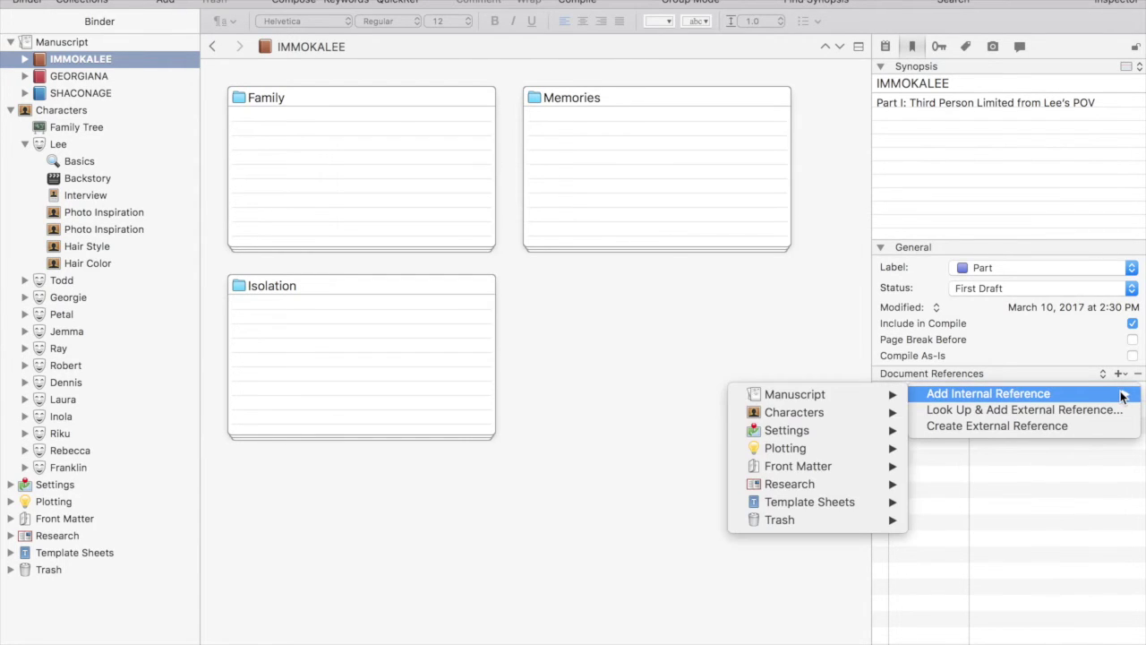
left_click(982, 414)
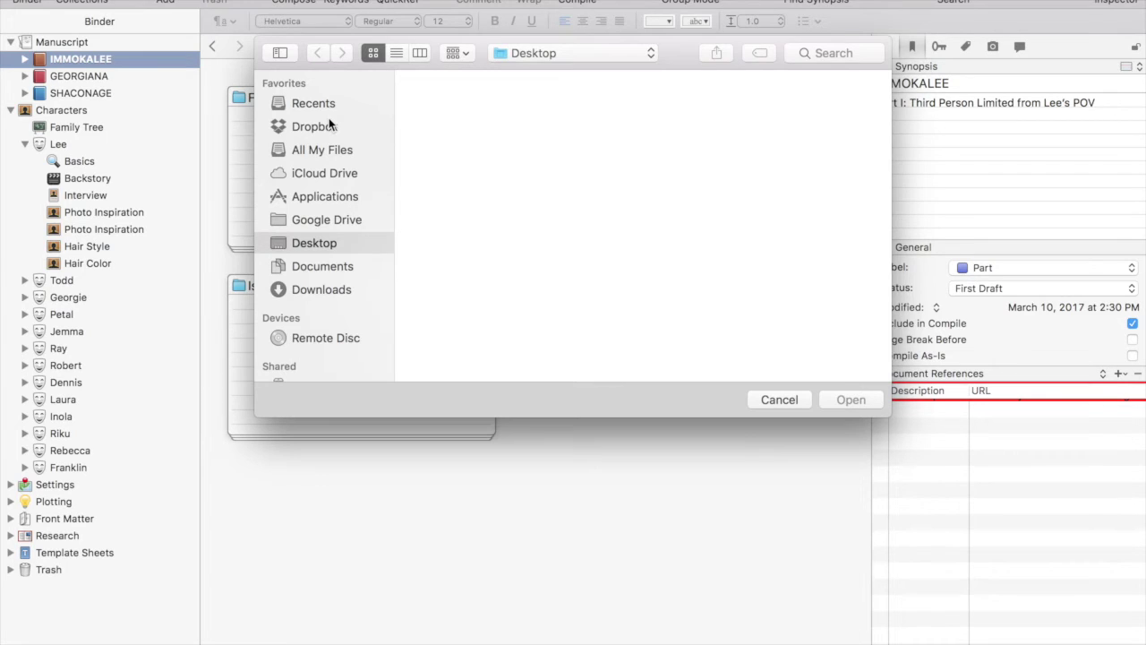
left_click(794, 400)
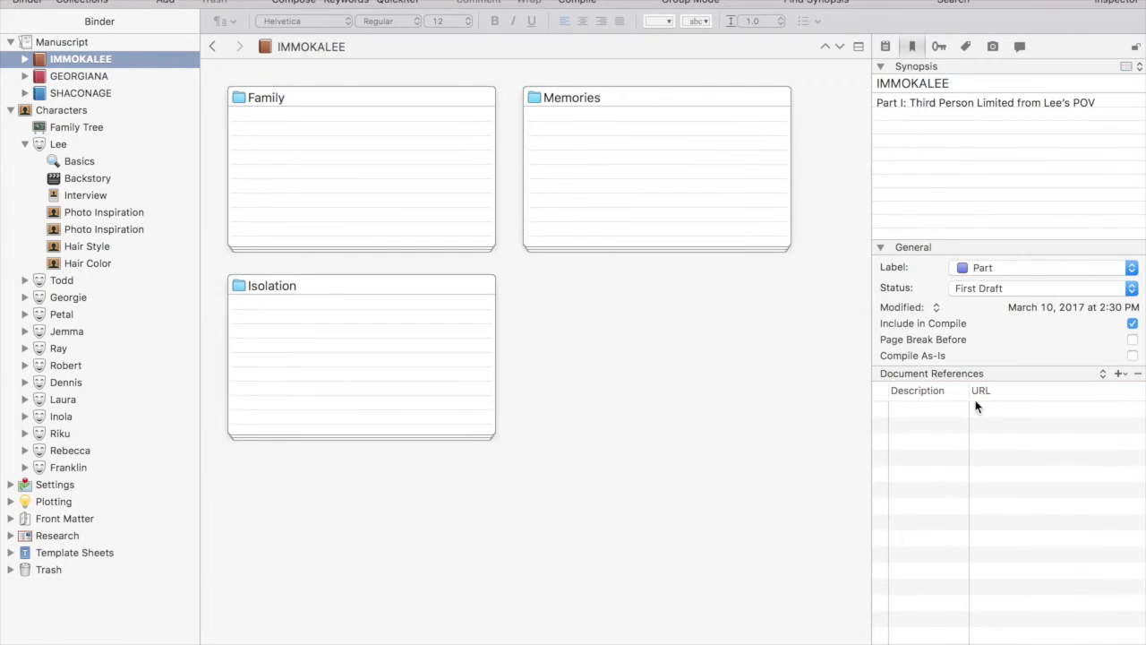
- Add the keyword Immokalee to the IMMOKALEE folder
left_click(939, 46)
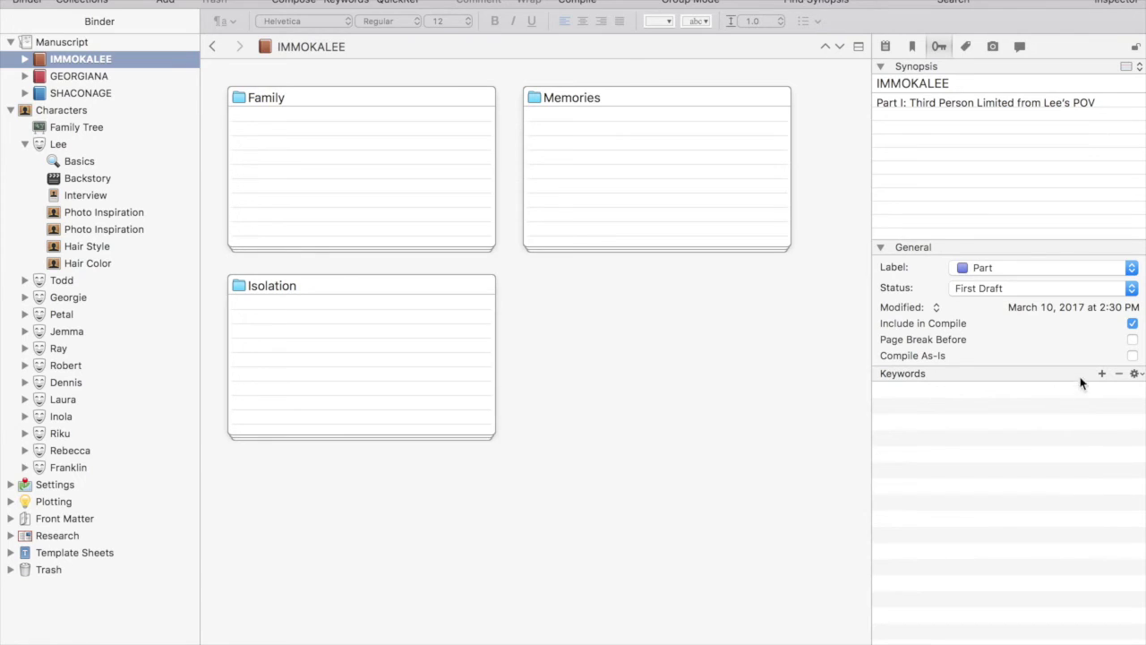
left_click(1102, 374)
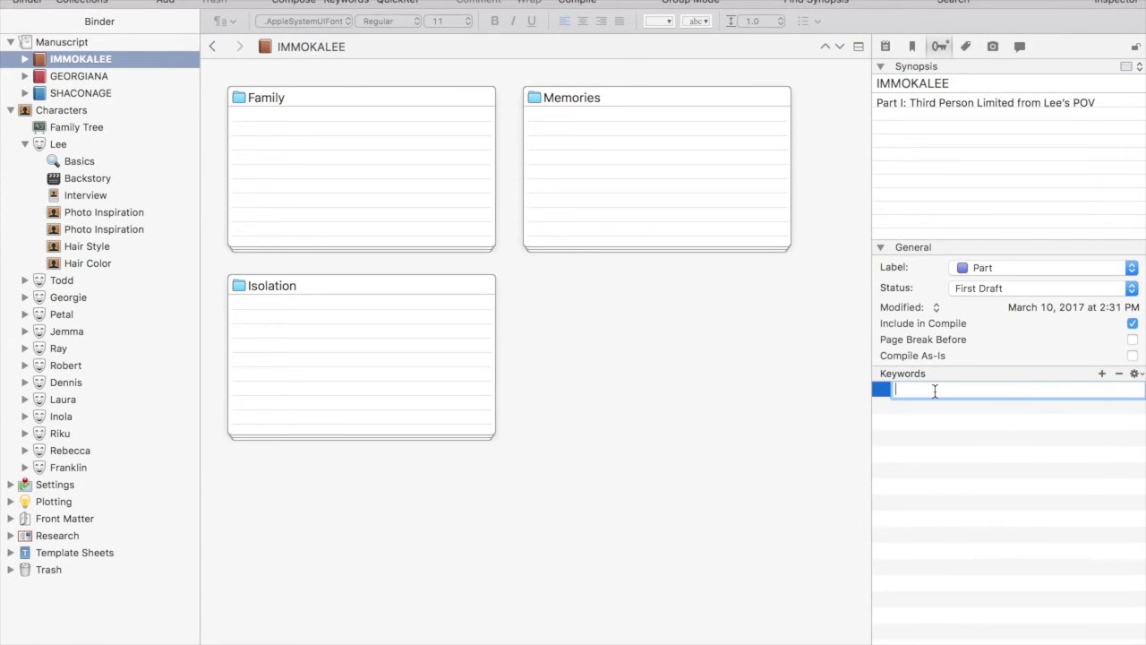
type("Immokalee")
key("Return")
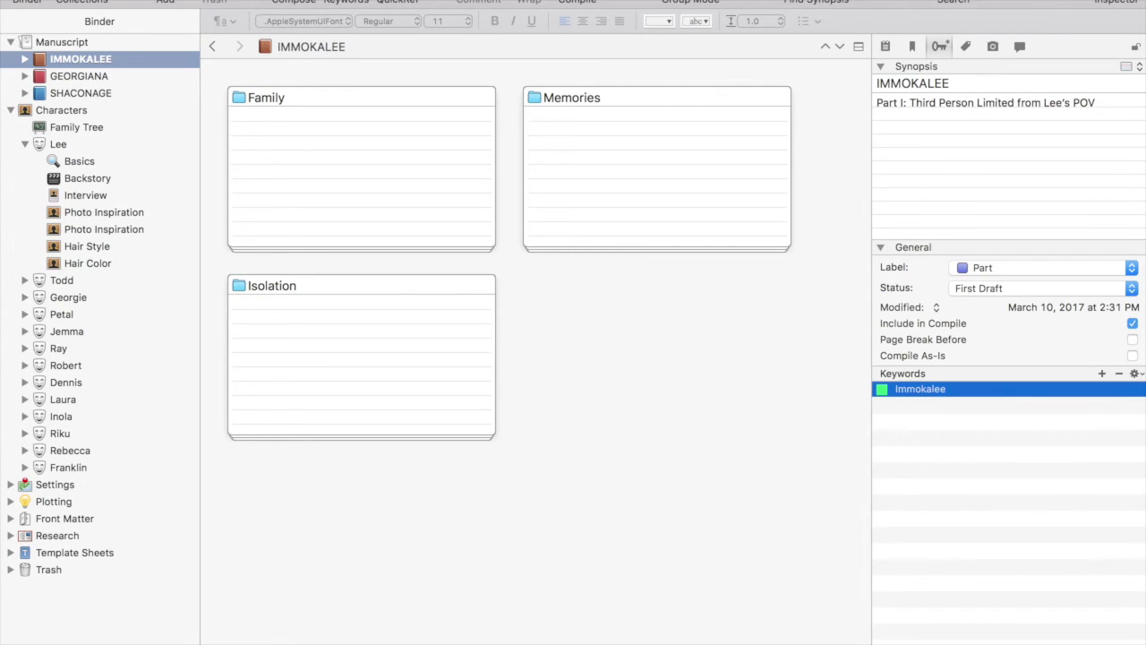
- Open the project keywords list and add the keyword Smoky Mountains
left_click(1135, 374)
mouse_move(1110, 399)
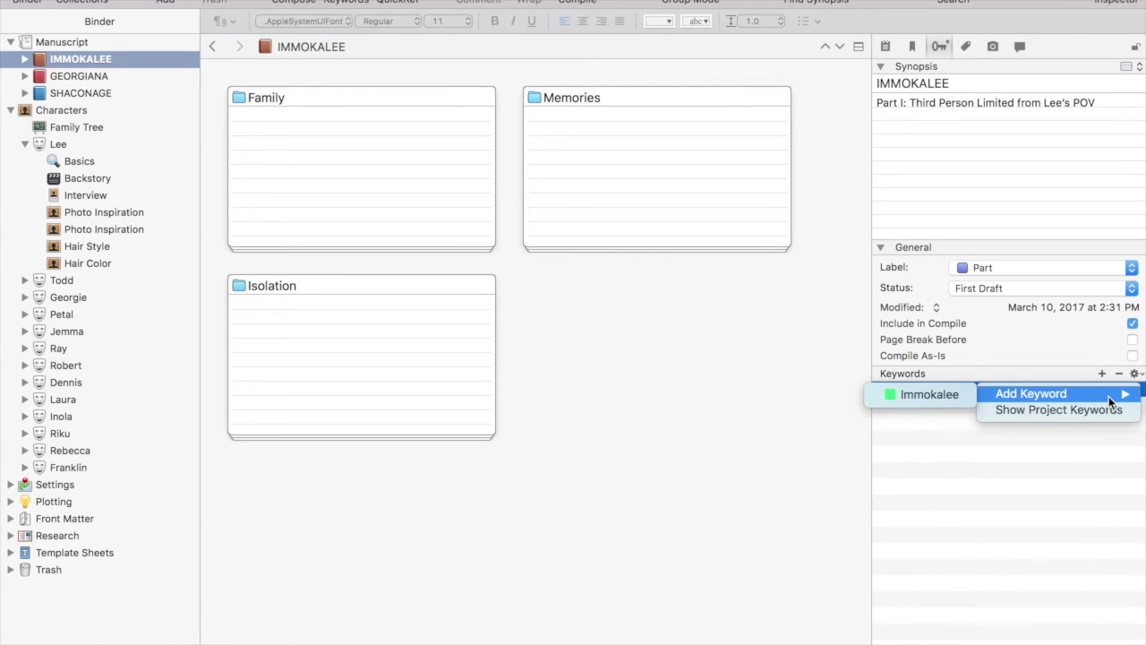
left_click(1100, 410)
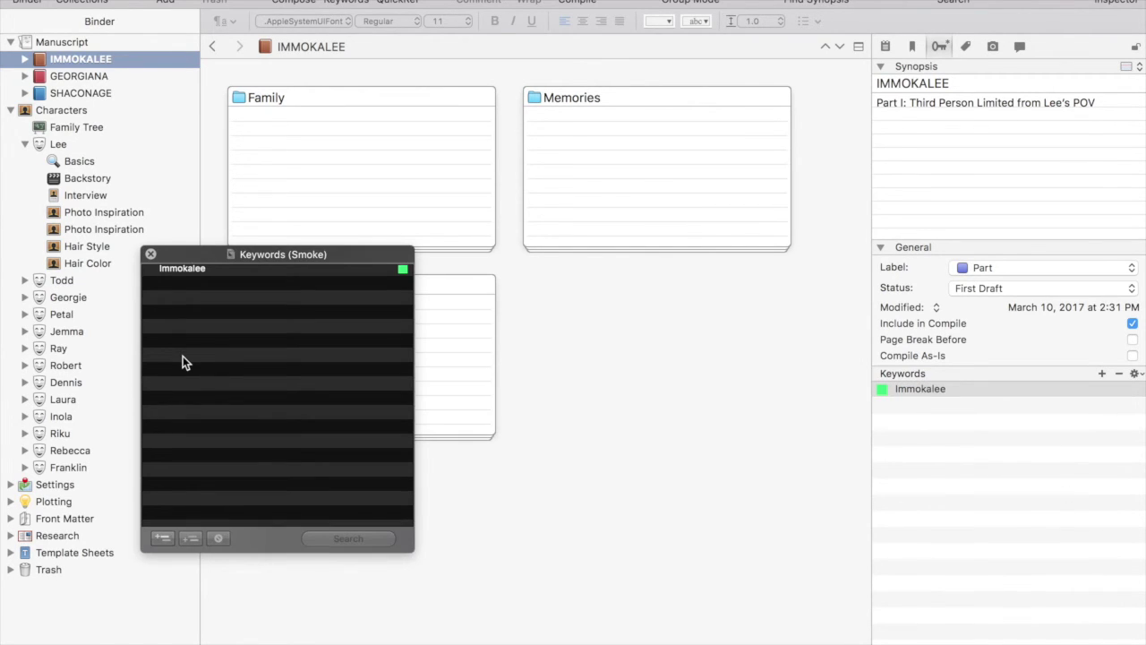
left_click(163, 538)
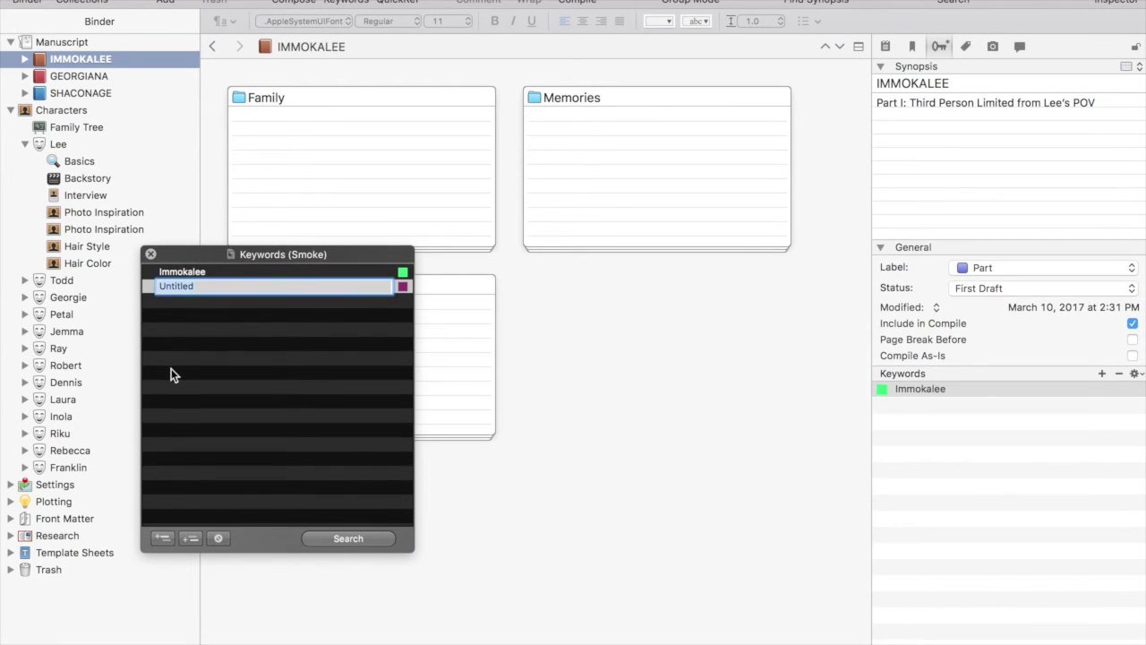
type("Smoky Mountains")
key("Return")
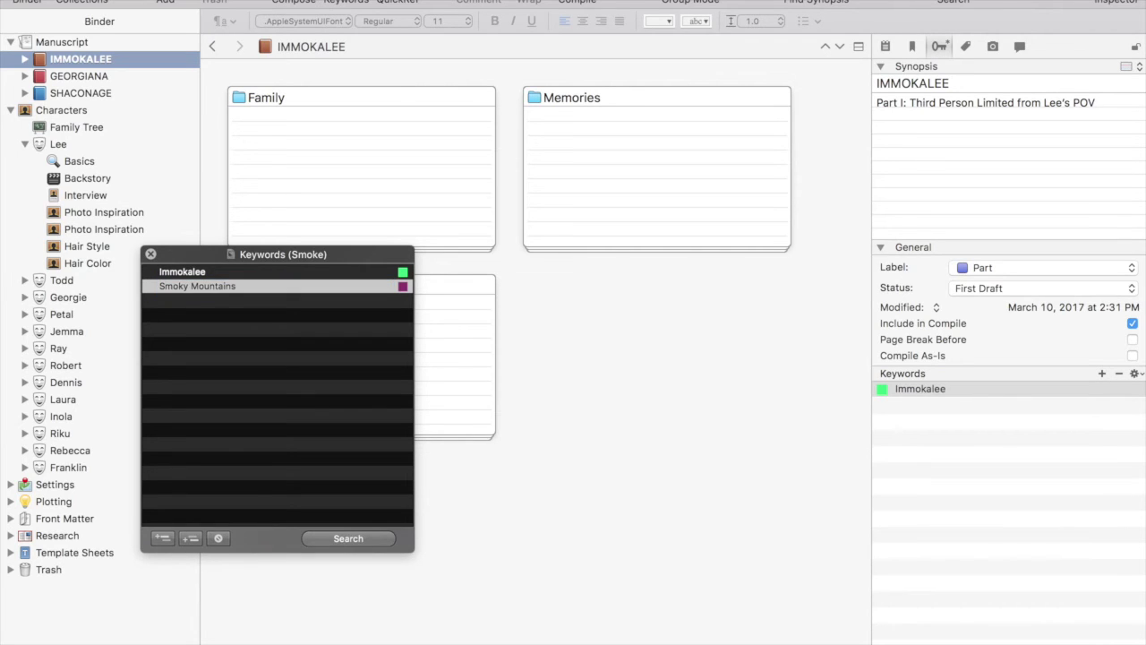
- Search the project for documents tagged Smoky Mountains and Immokalee, close the keywords list and reselect IMMOKALEE in the binder
left_click(365, 538)
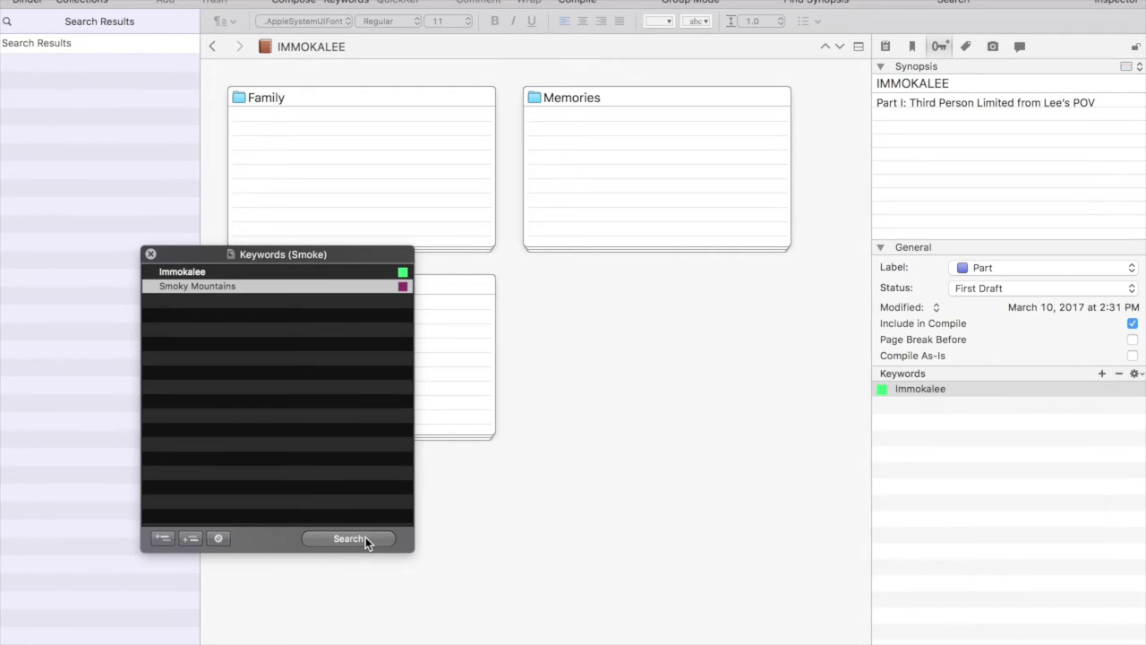
left_click(184, 272)
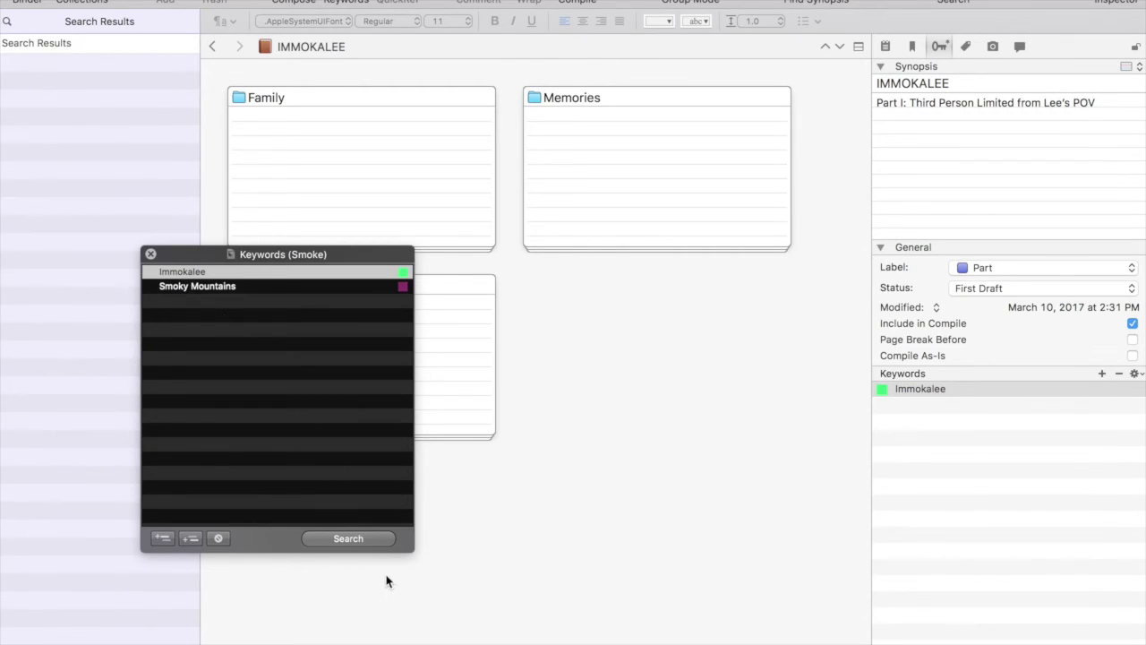
left_click(369, 542)
left_click(87, 66)
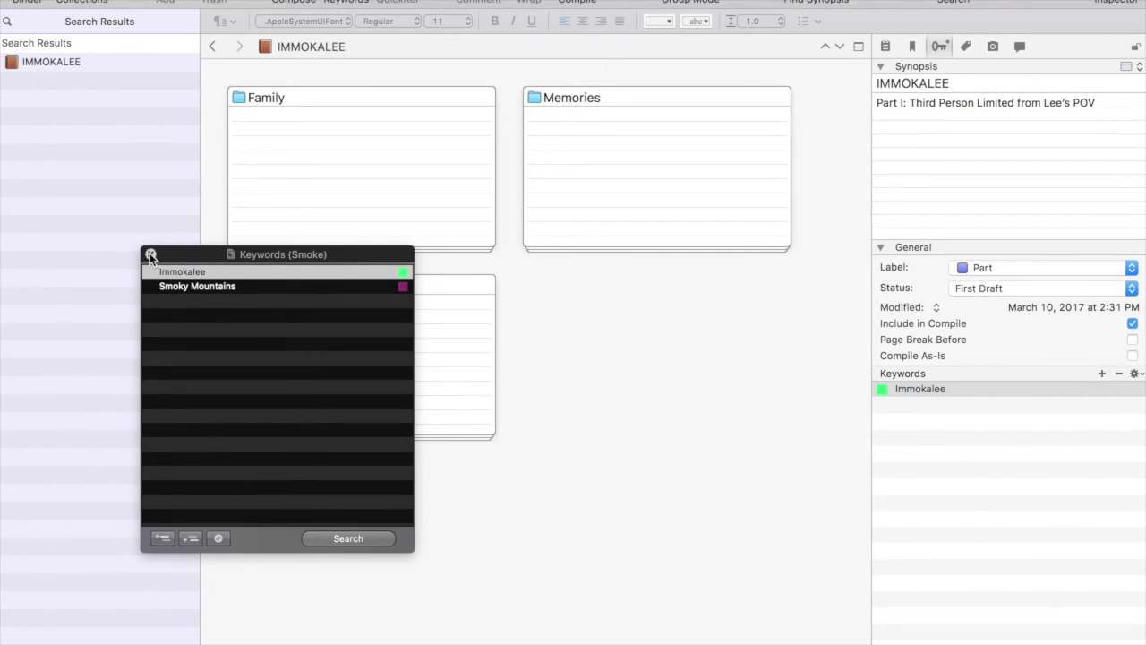
left_click(151, 253)
left_click(84, 59)
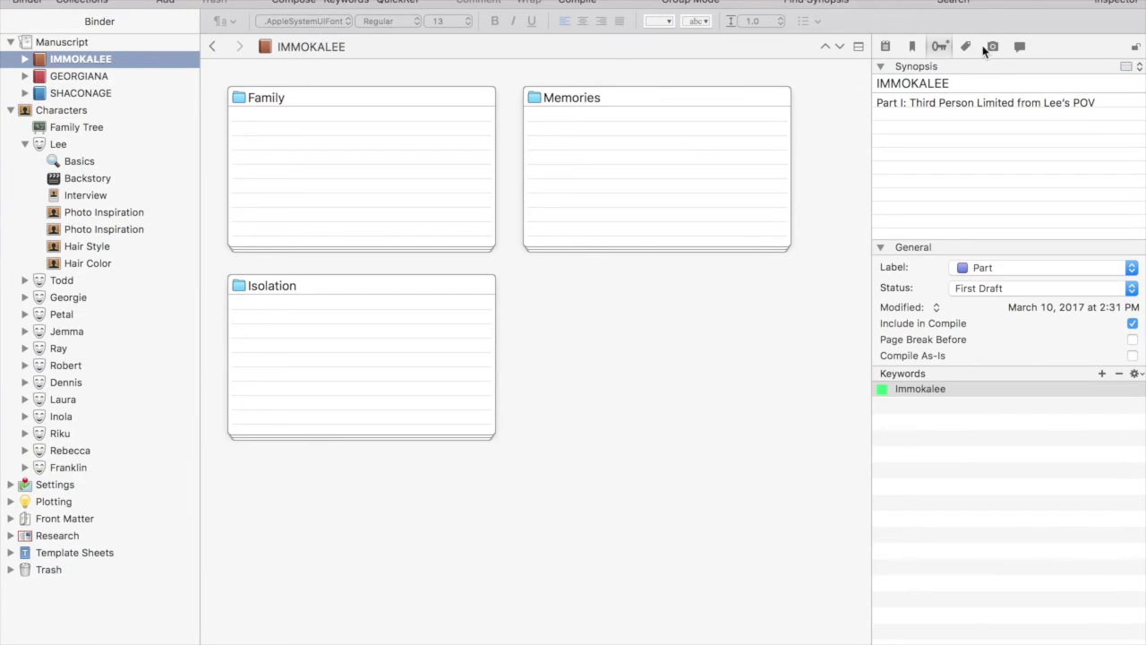
- Show IMMOKALEE's custom meta-data and place the cursor in its empty field
left_click(966, 46)
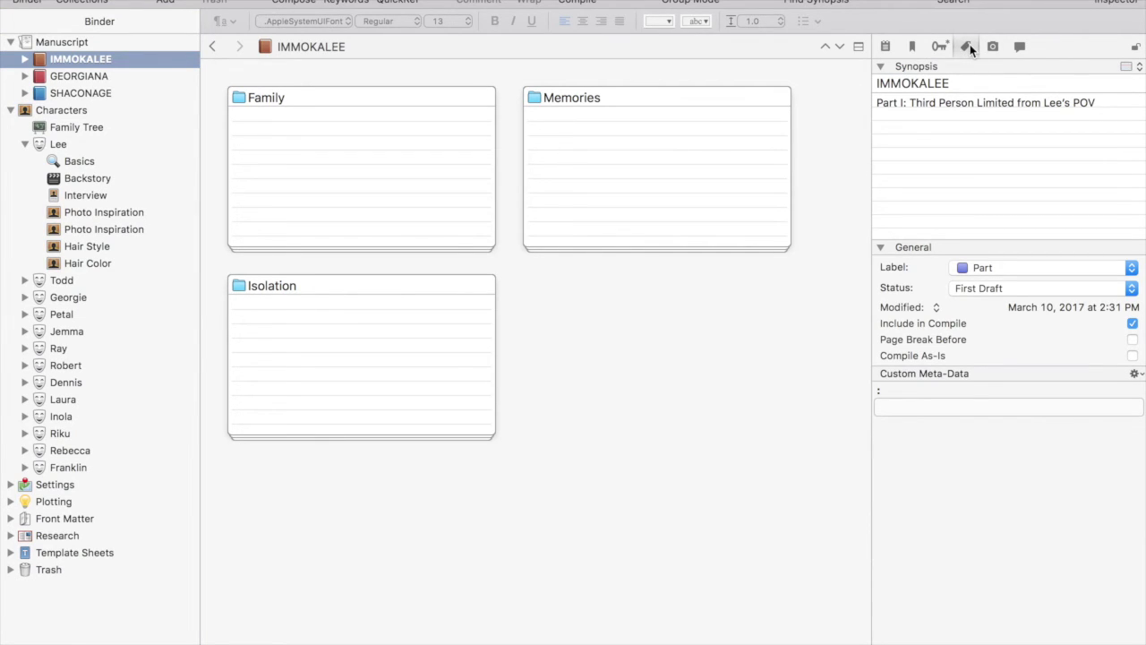
left_click(894, 407)
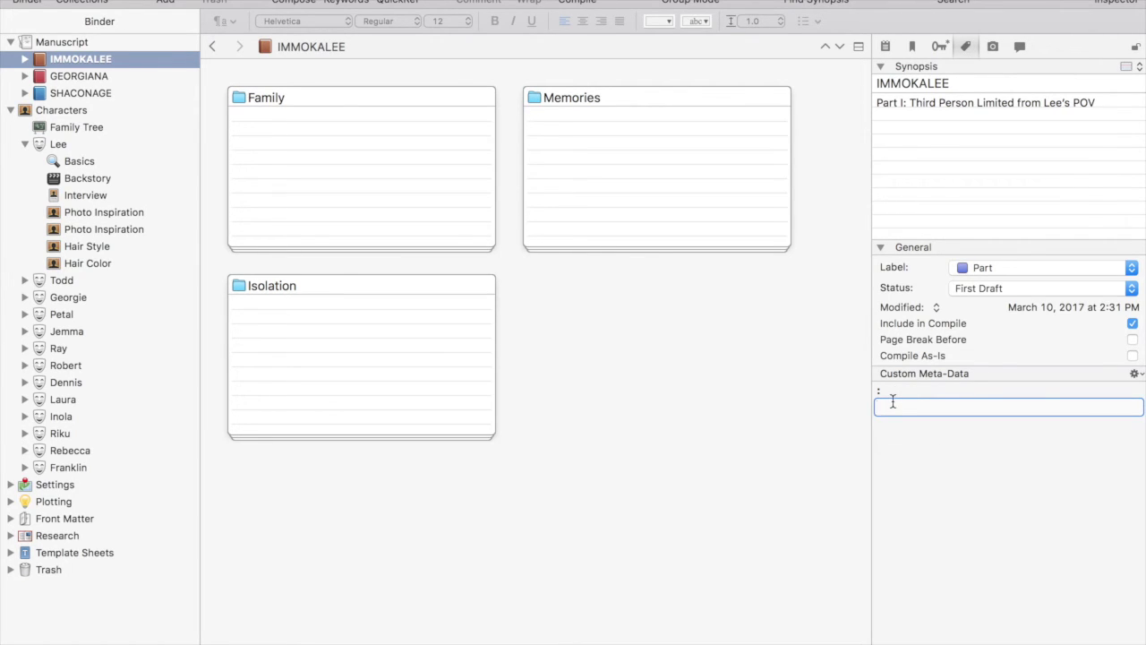
- Collapse the Lee and Characters groups in the binder and take a snapshot of IMMOKALEE
left_click(993, 47)
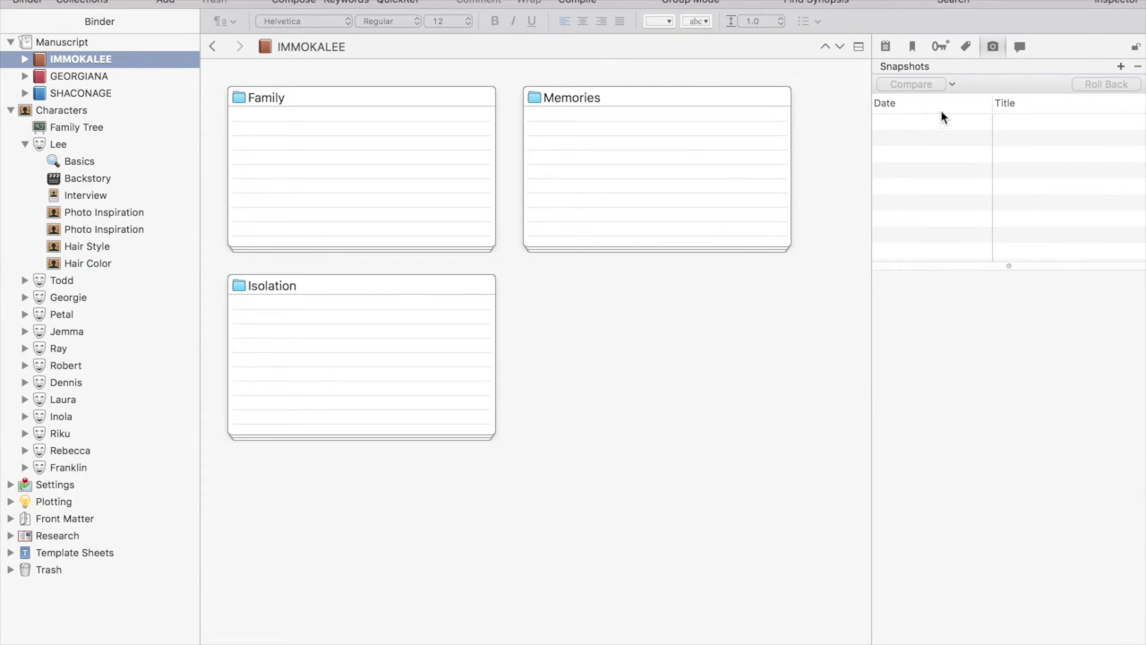
left_click(25, 144)
left_click(10, 110)
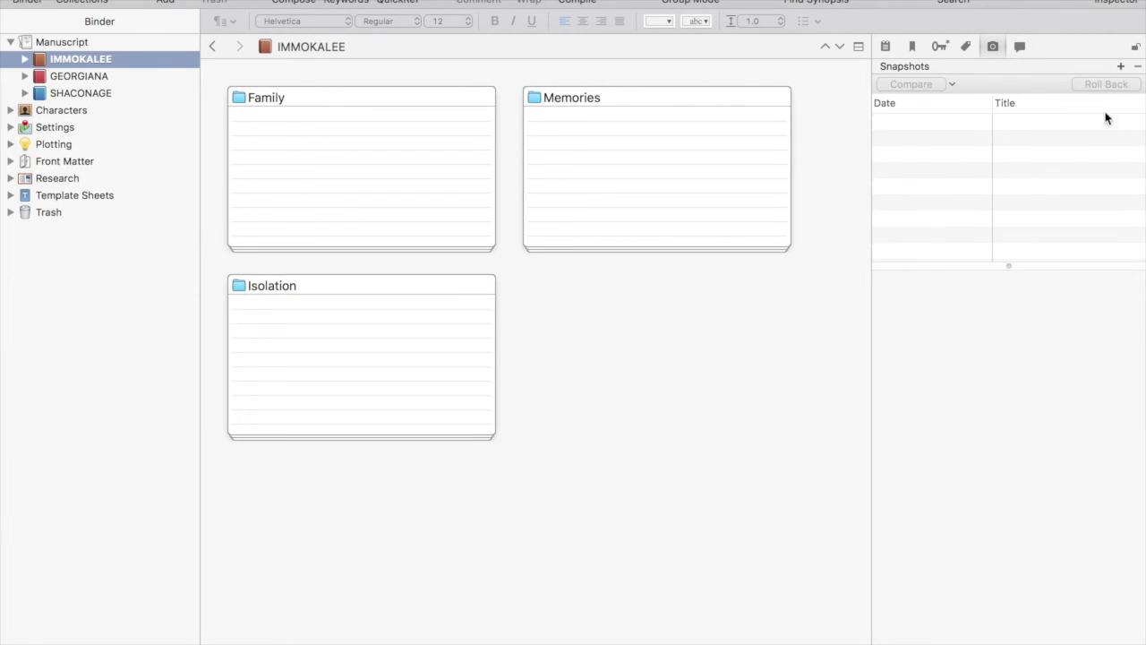
left_click(1121, 67)
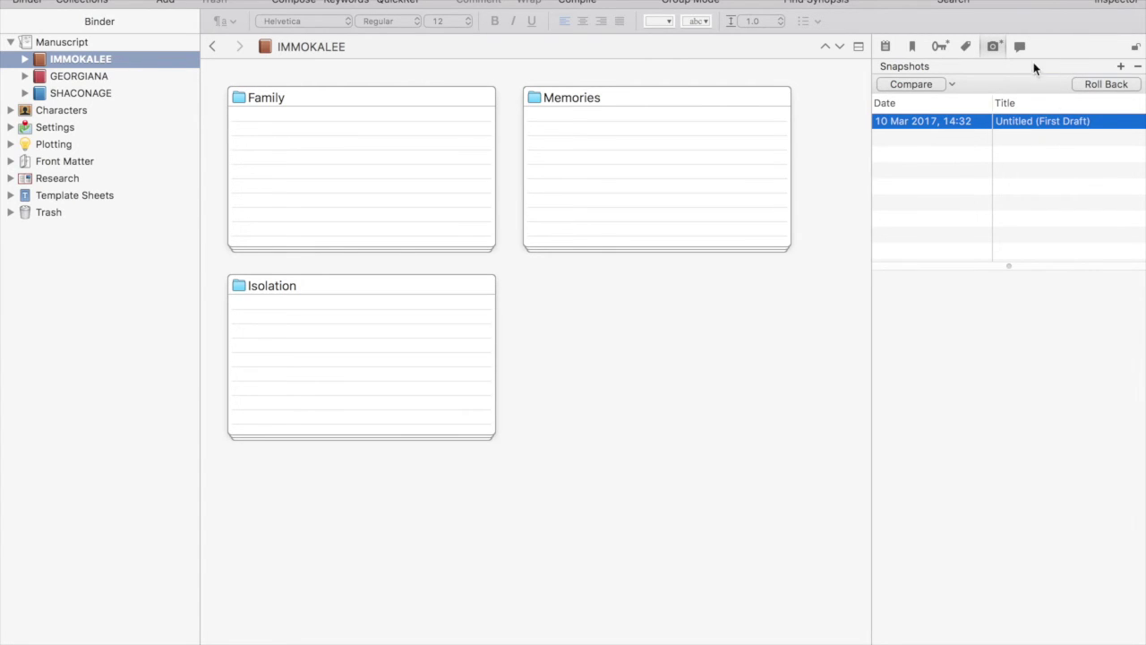
- Examine the options for comparing IMMOKALEE's snapshot by paragraph, clause or word, leaving them as they are
left_click(940, 87)
left_click(940, 86)
left_click(952, 84)
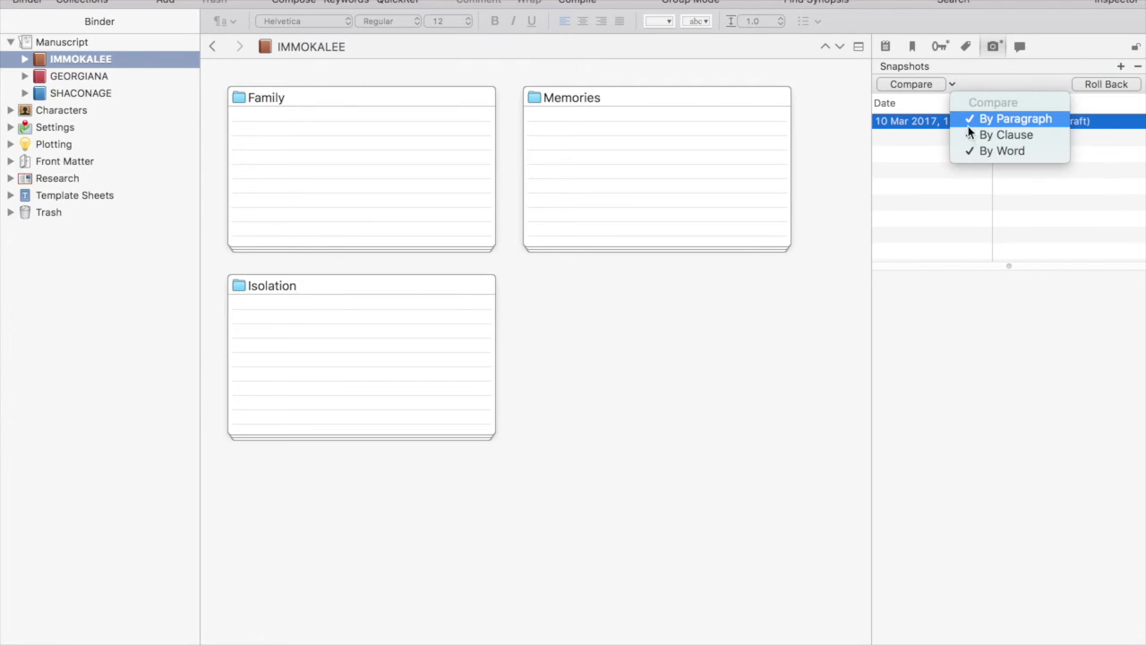
left_click(991, 76)
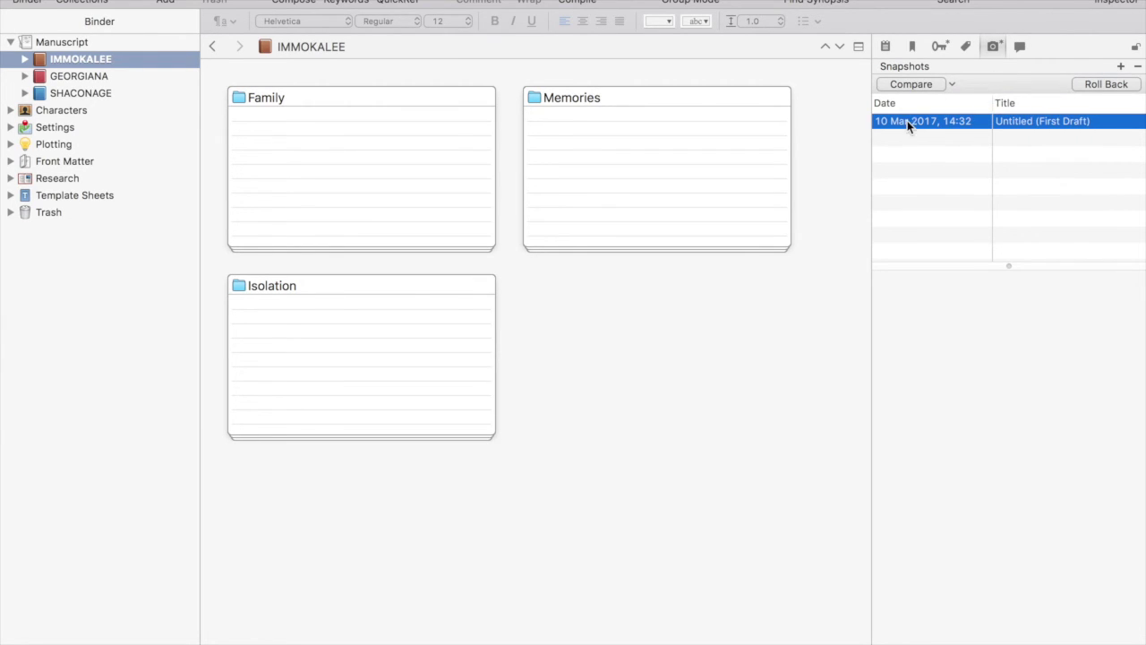
- Start rolling IMMOKALEE back to its snapshot, cancel the rollback and delete the snapshot
left_click(1108, 85)
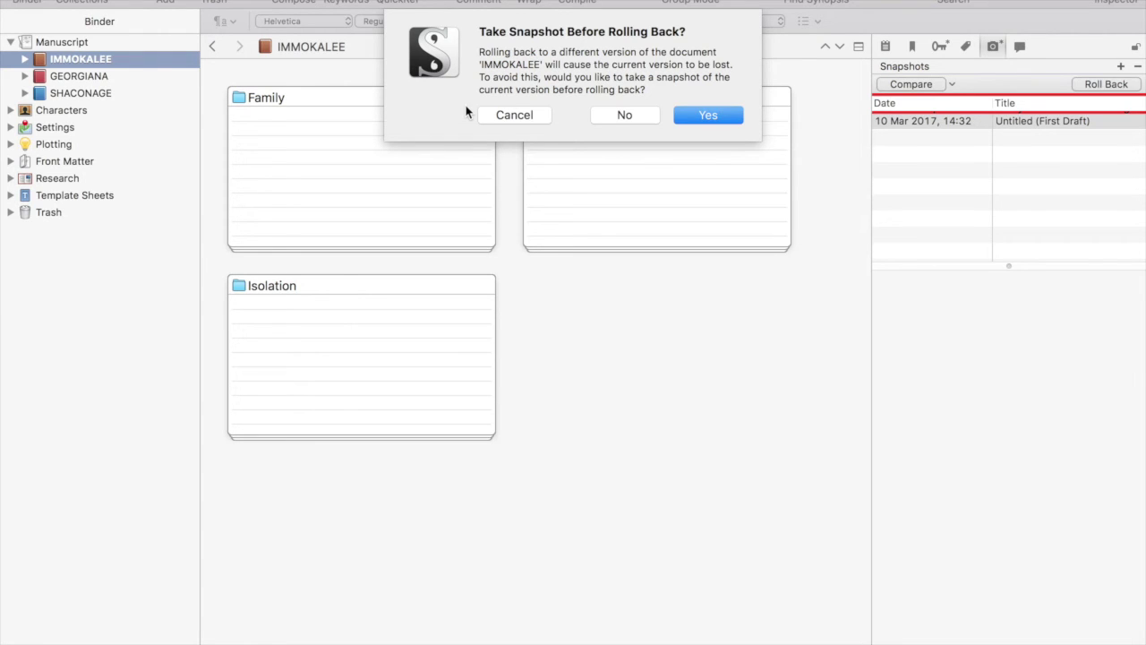
left_click(522, 117)
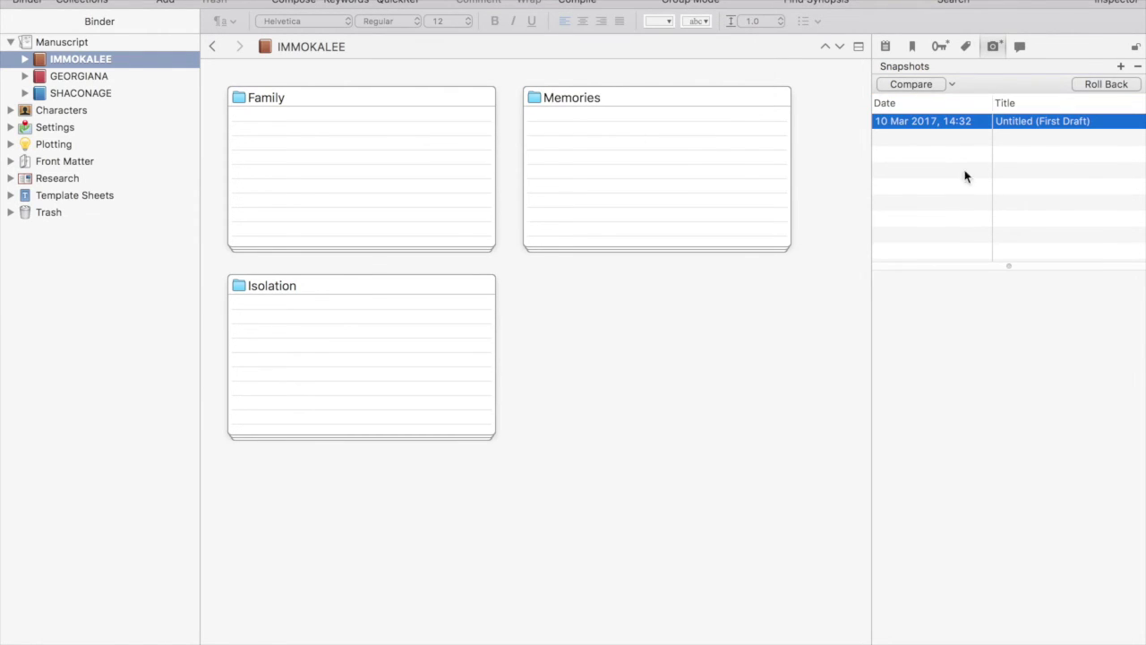
left_click(1138, 68)
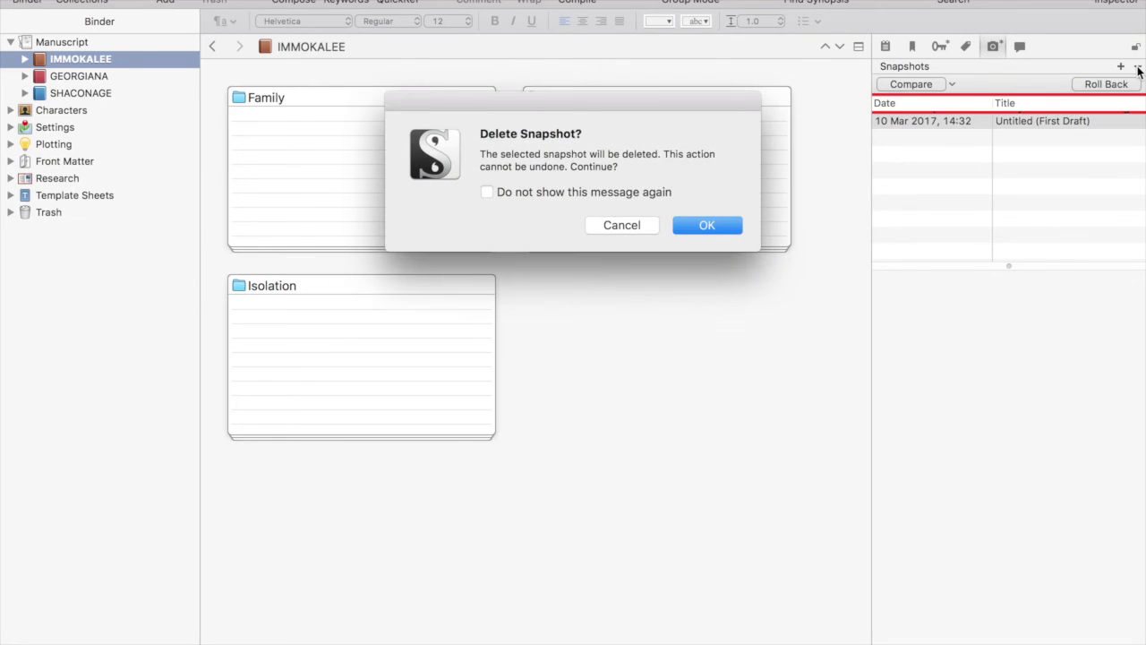
left_click(689, 226)
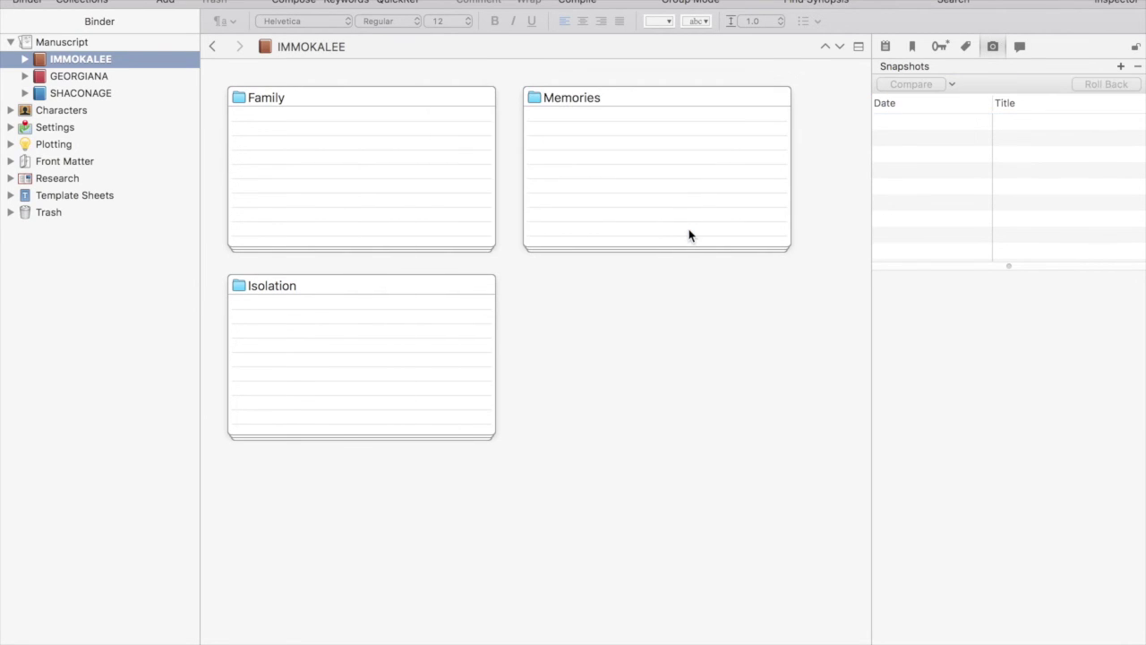
- Display the comments and footnotes for The News, the first document in IMMOKALEE's Family folder
left_click(1020, 47)
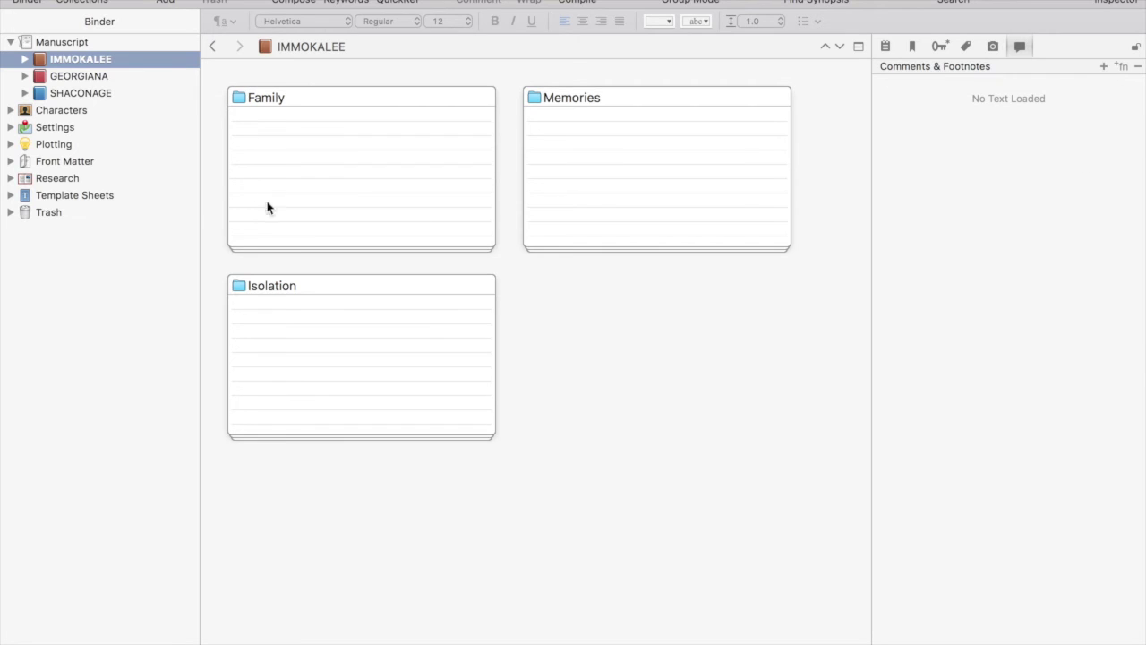
left_click(25, 59)
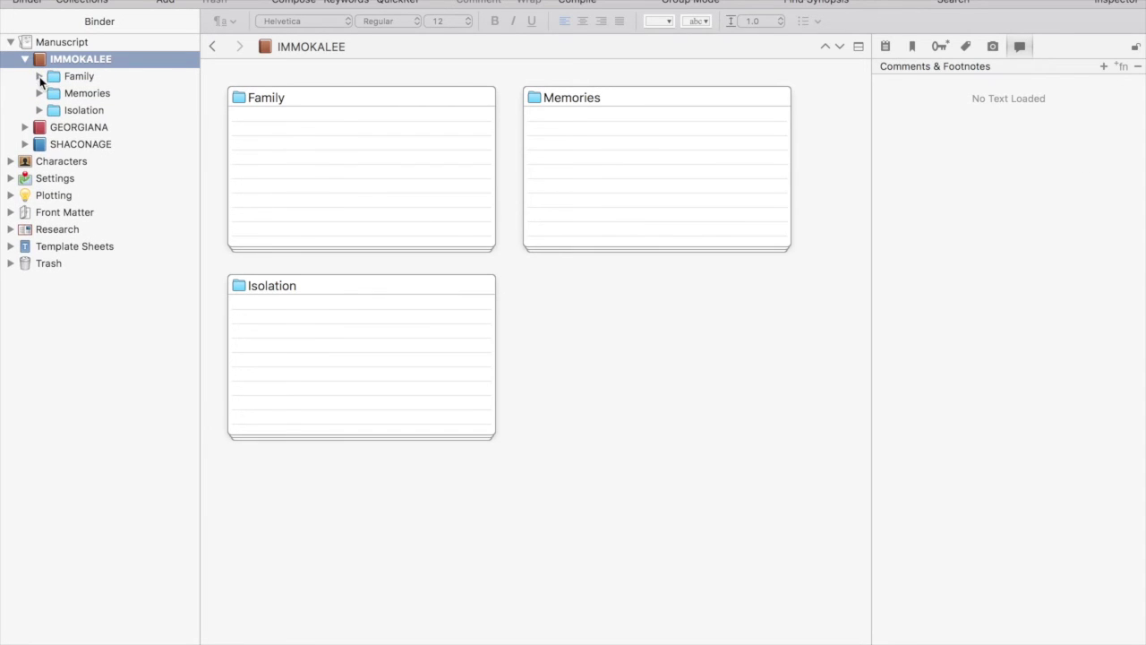
left_click(40, 77)
left_click(89, 96)
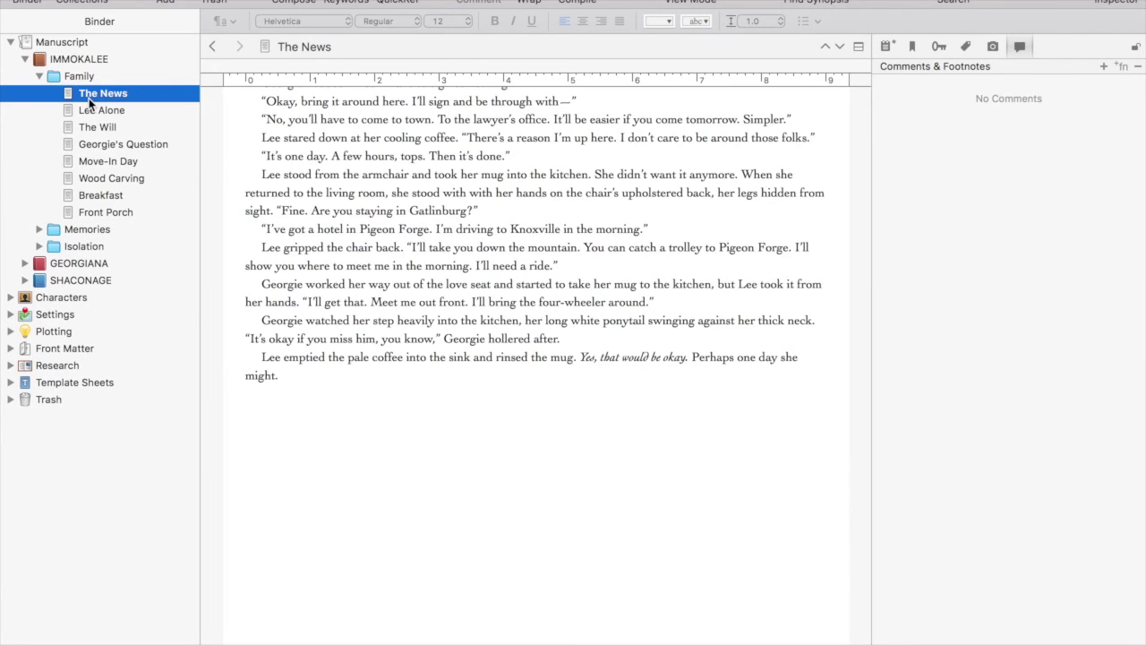
scroll(279, 162, "up", 20)
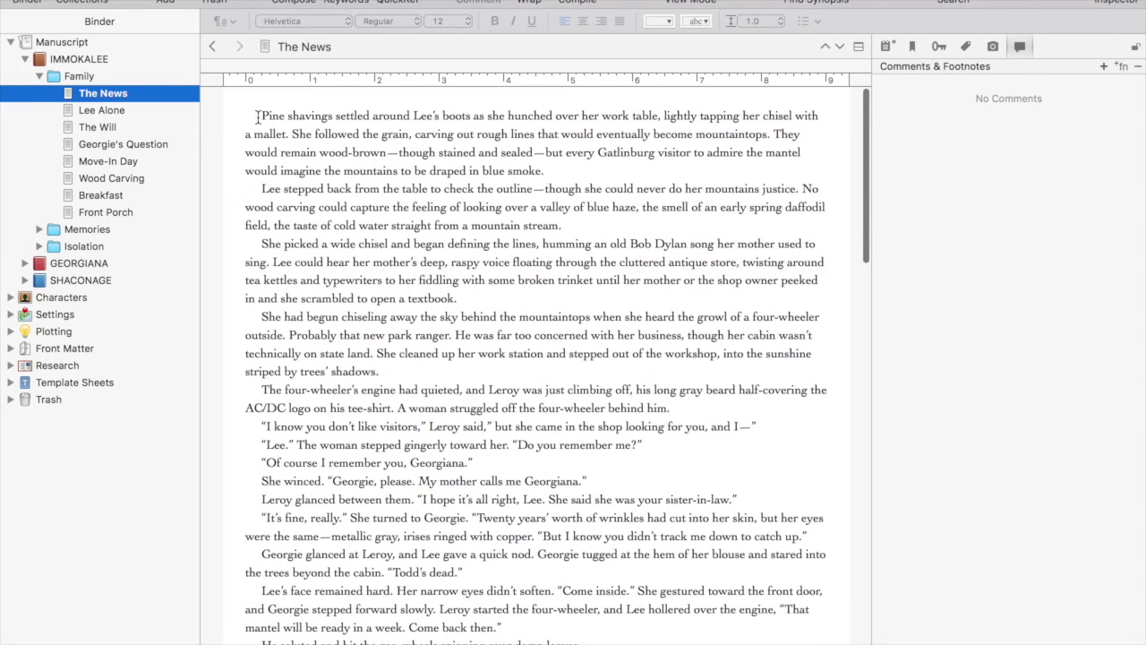
- Add a comment to the opening word "Pine" in The News and append the text "Comments appear here..." to it
left_click(250, 113)
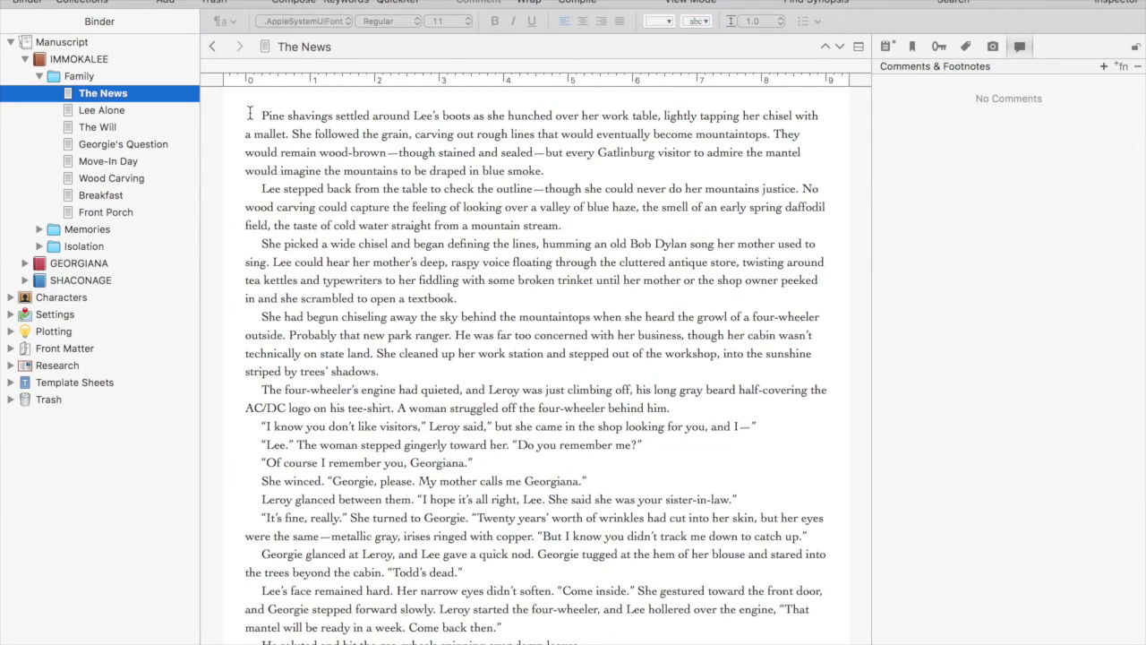
left_click(253, 116)
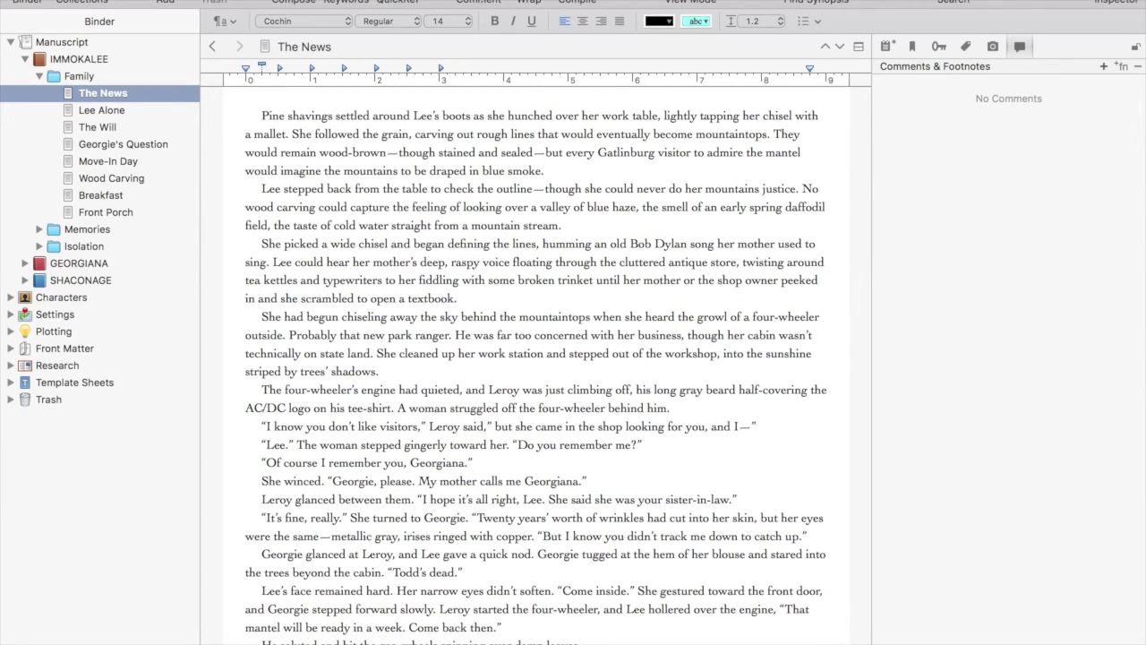
key("super+shift+8")
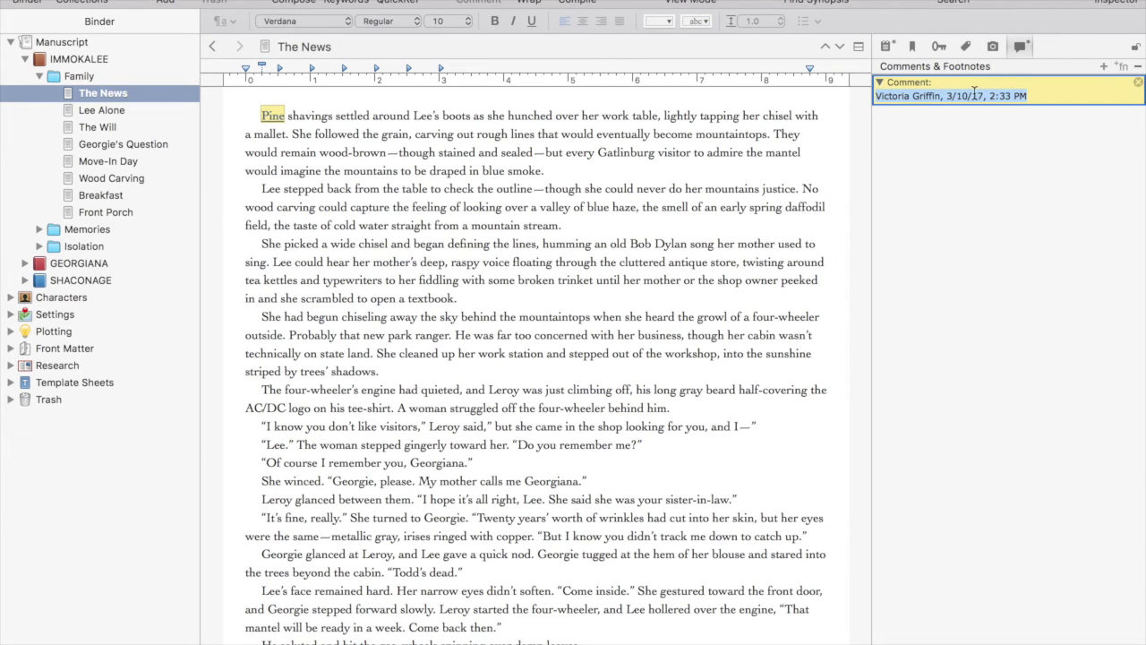
left_click(1031, 99)
type("Co")
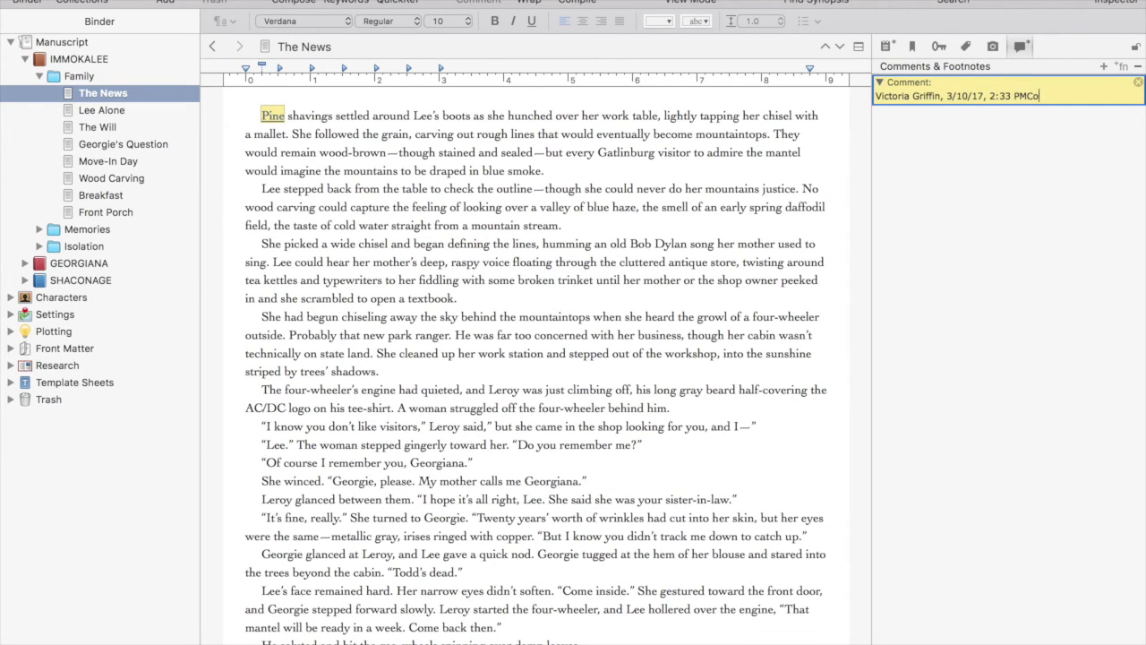
key("BackSpace")
key("BackSpace")
type(" Comments appear here...")
left_click(1126, 216)
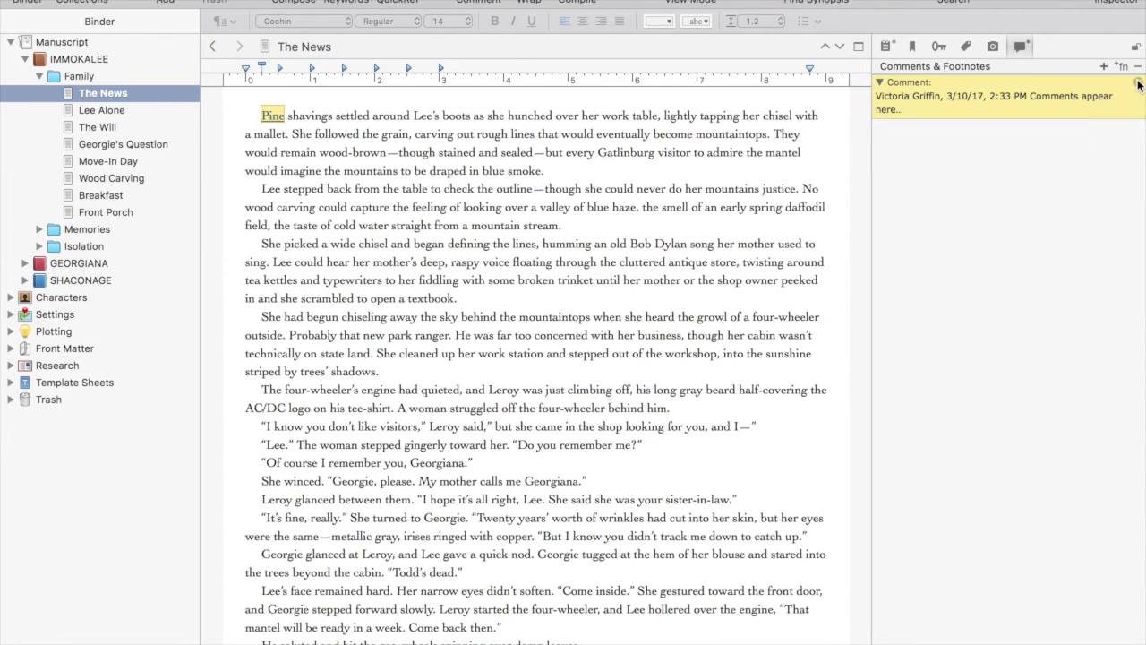
- Convert the comment on "Pine" into a footnote and delete it
left_click(1123, 68)
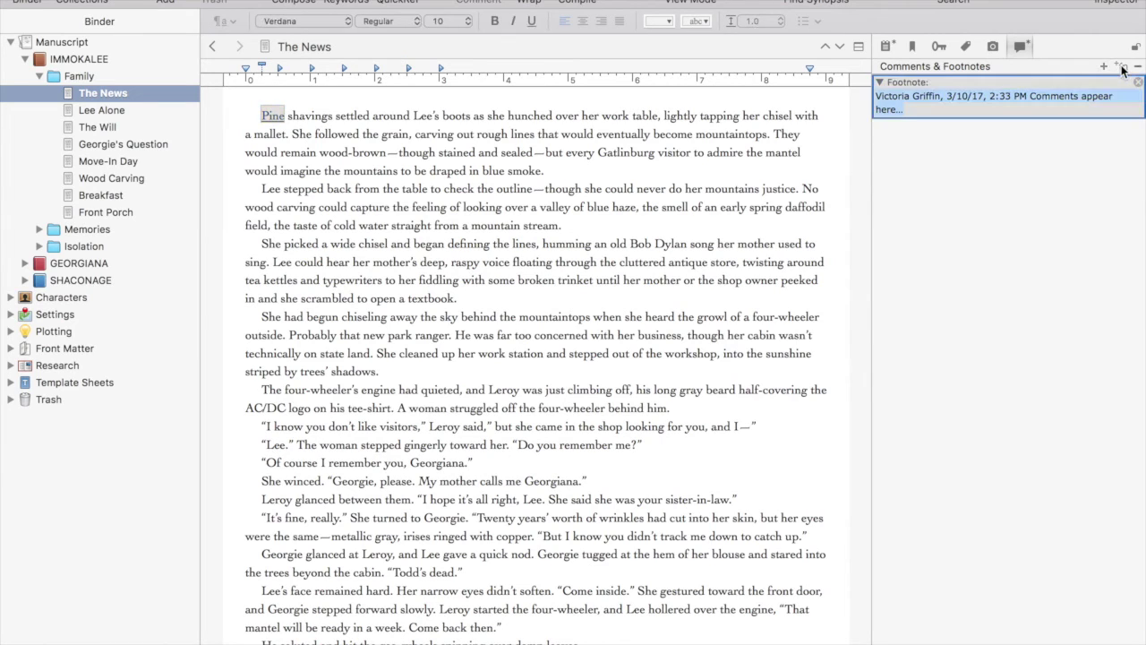
left_click(1103, 170)
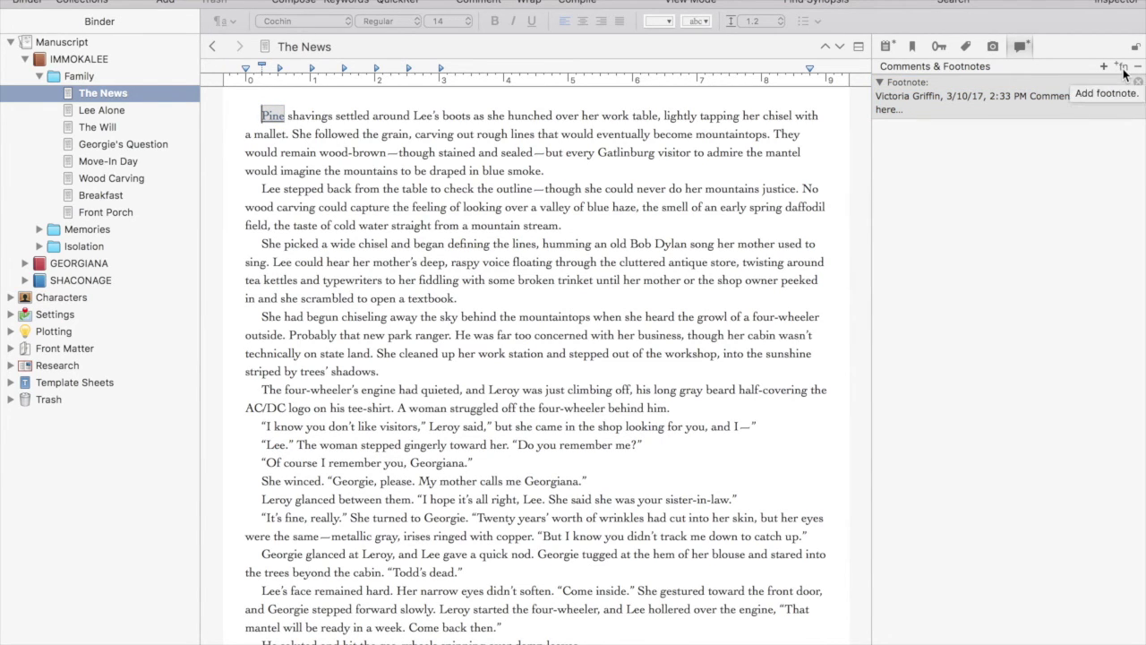
left_click(1138, 82)
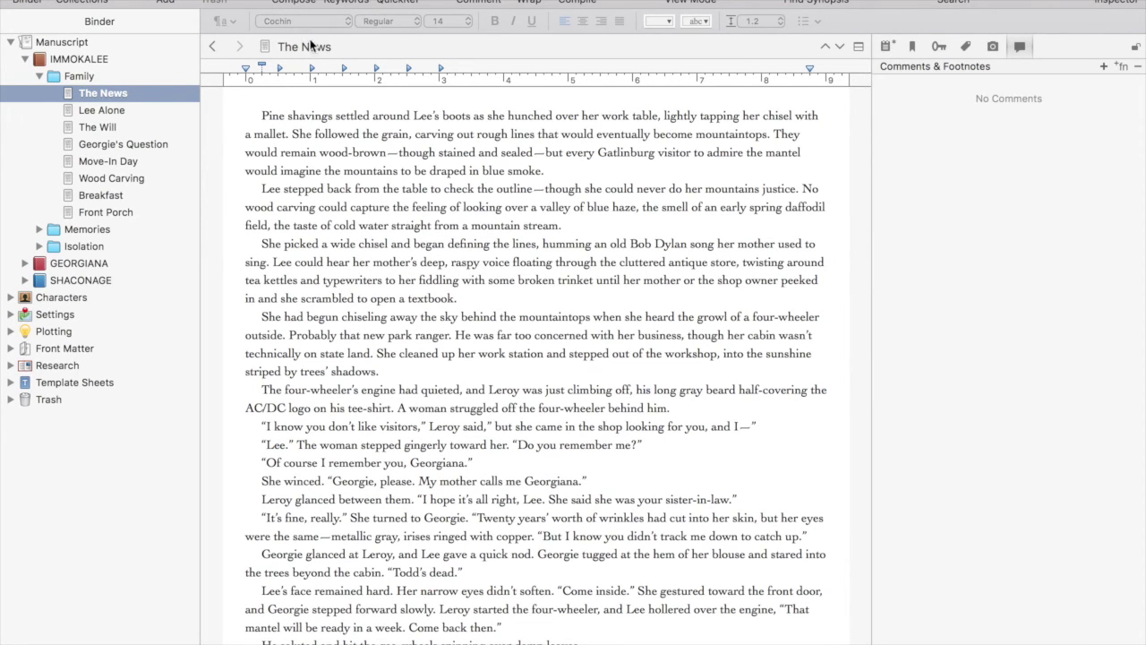
- Show the synopsis and document notes of The News, selecting all of the synopsis text and deselecting it
left_click(887, 45)
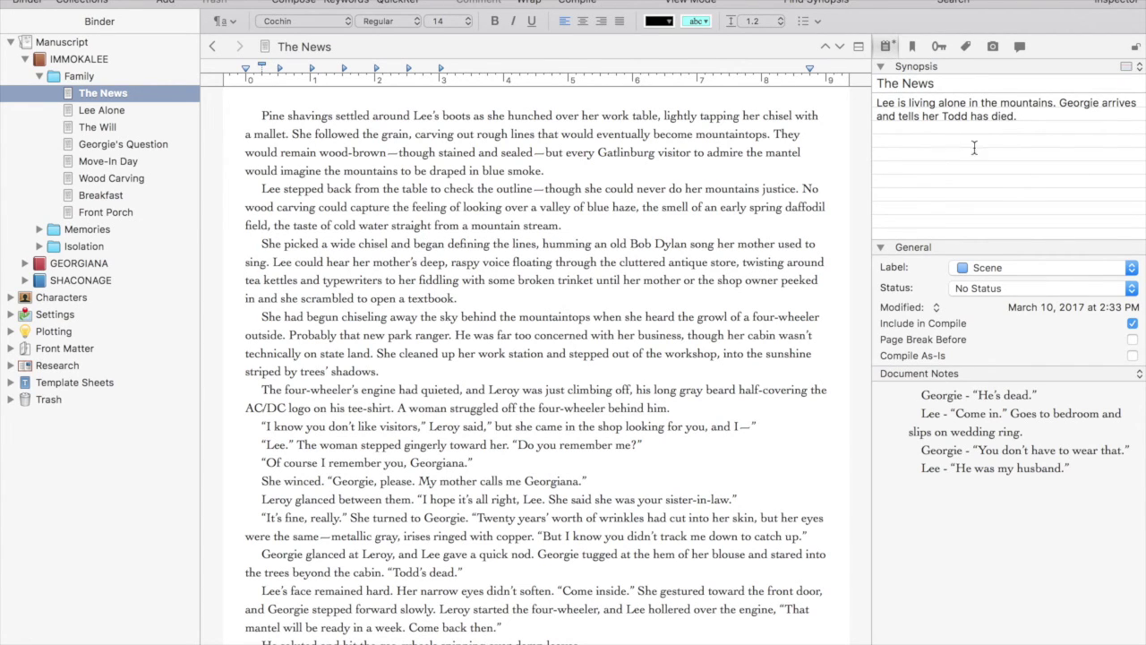
left_click(1038, 125)
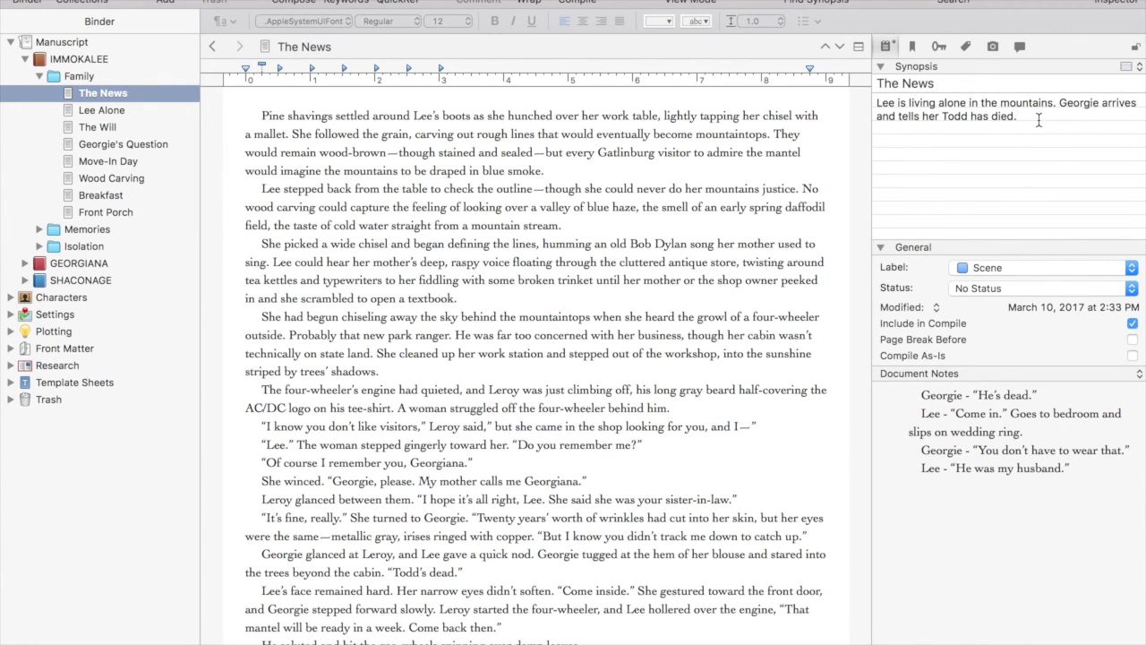
key("super+a")
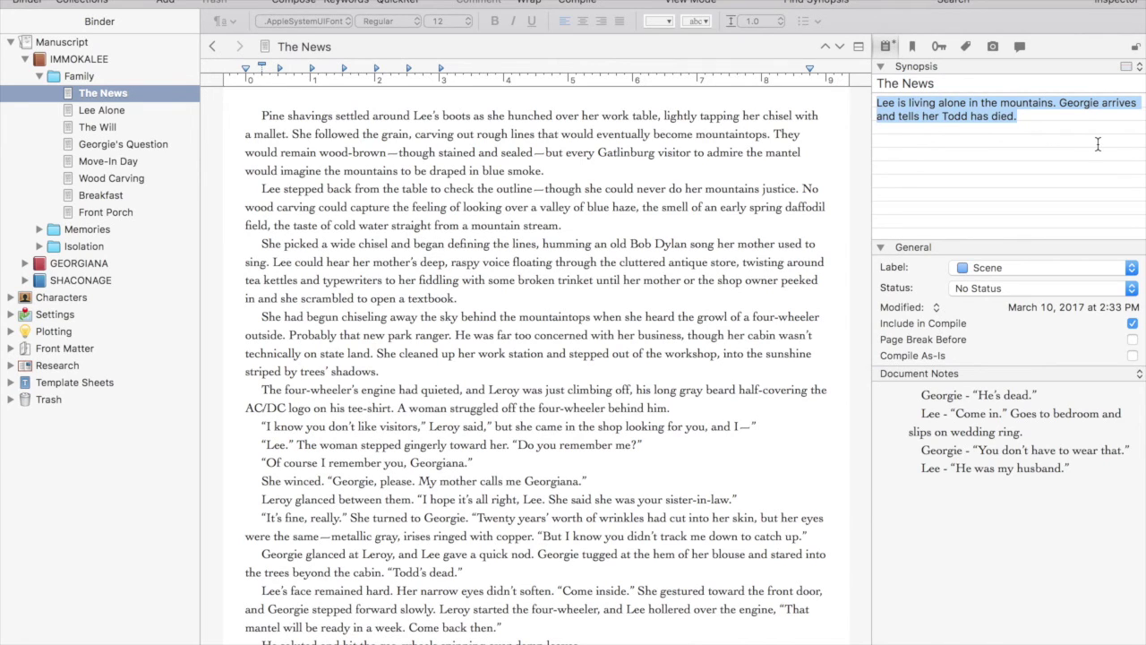
left_click(1098, 145)
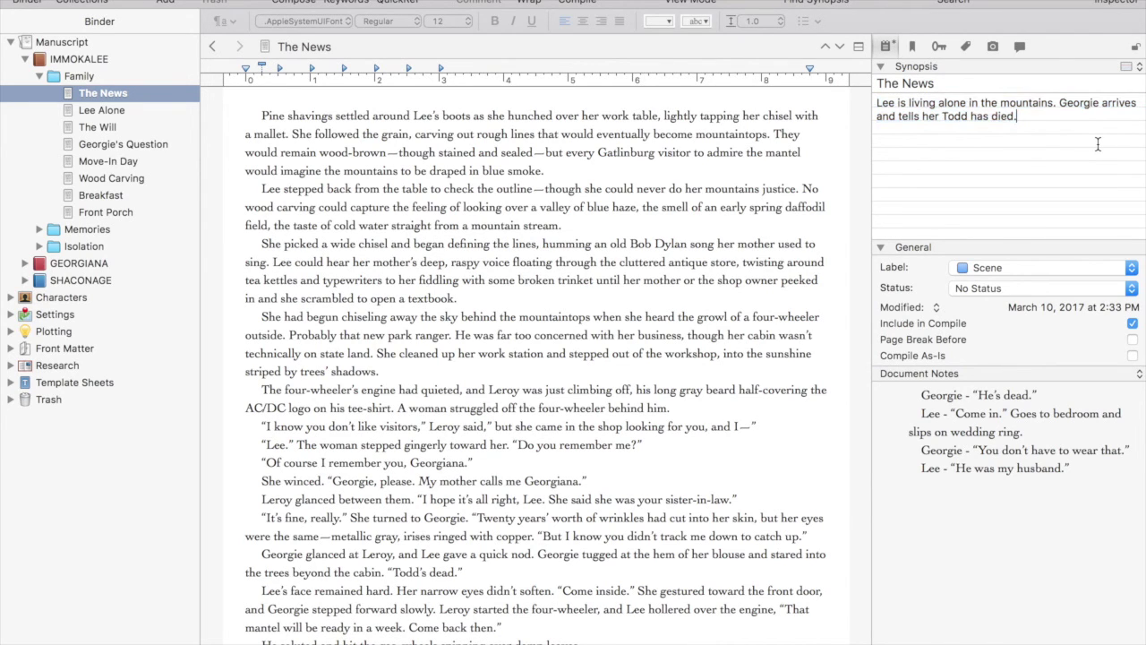
- View the label choices for The News, keeping Scene, and select all of its document notes text and deselect it
left_click(1028, 270)
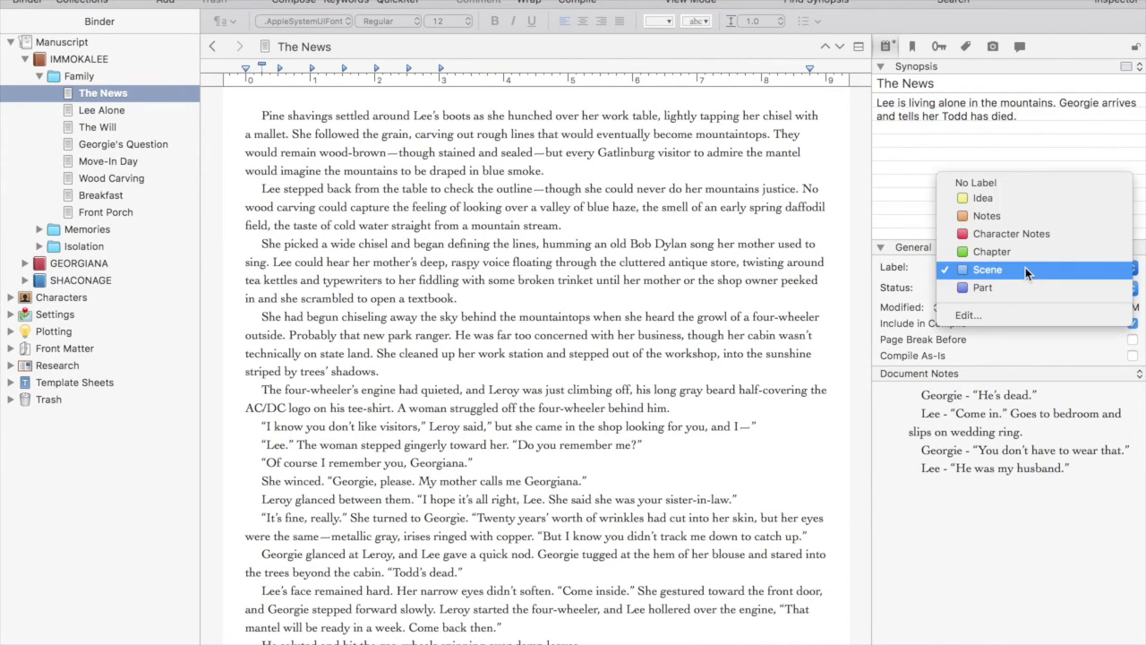
left_click(1028, 270)
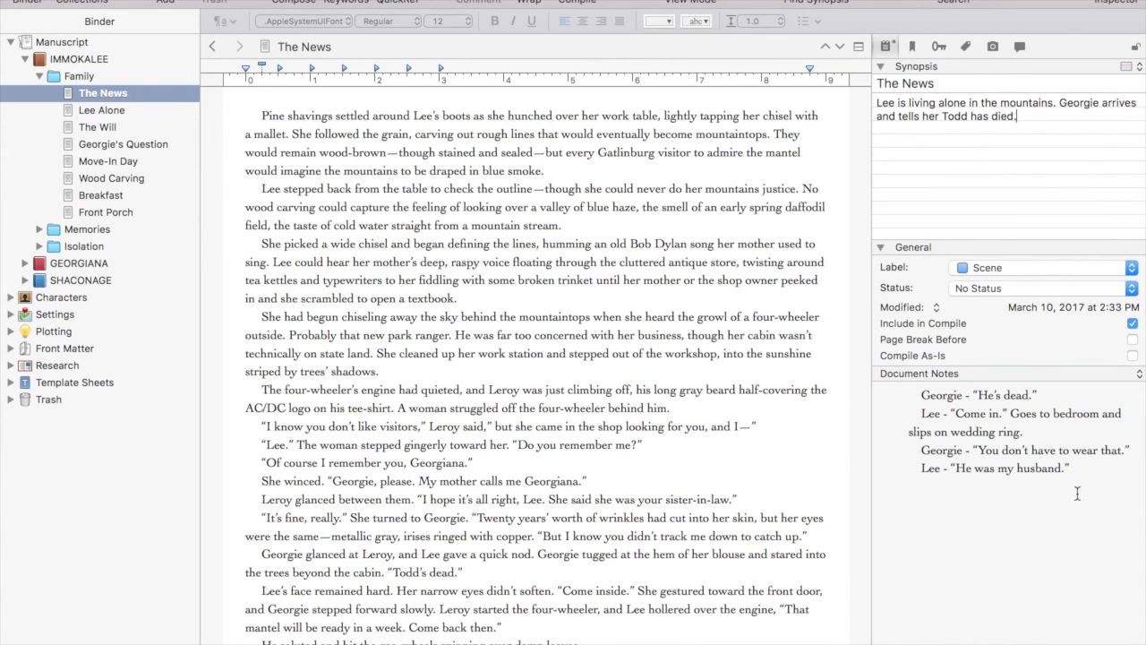
left_click_drag(1077, 494, 865, 386)
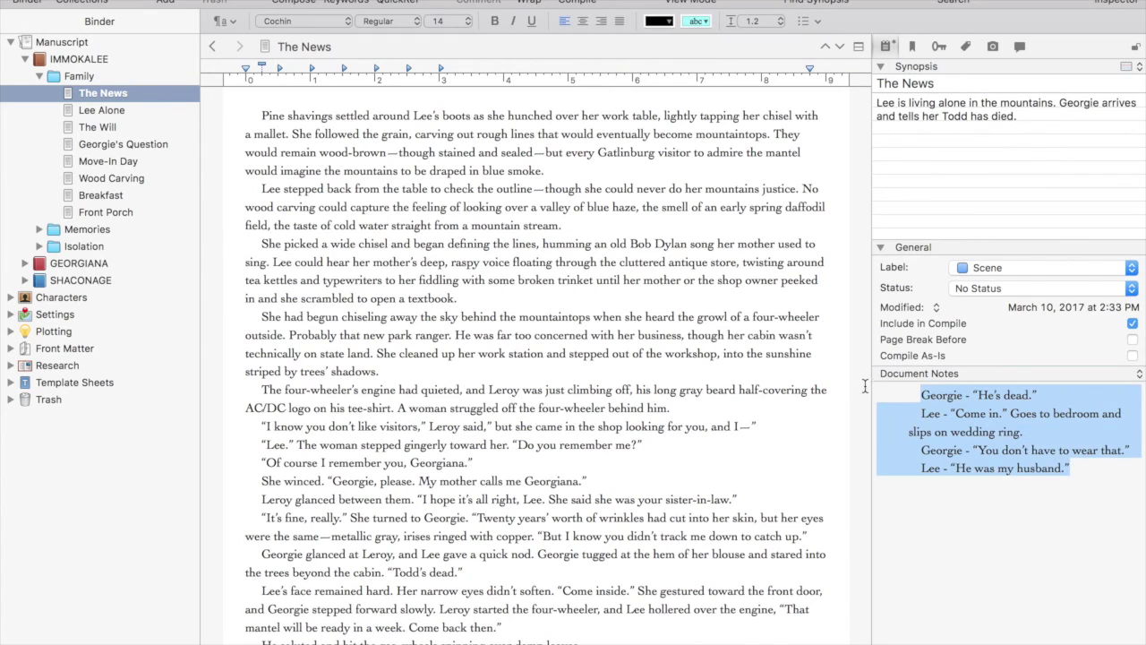
left_click(1015, 451)
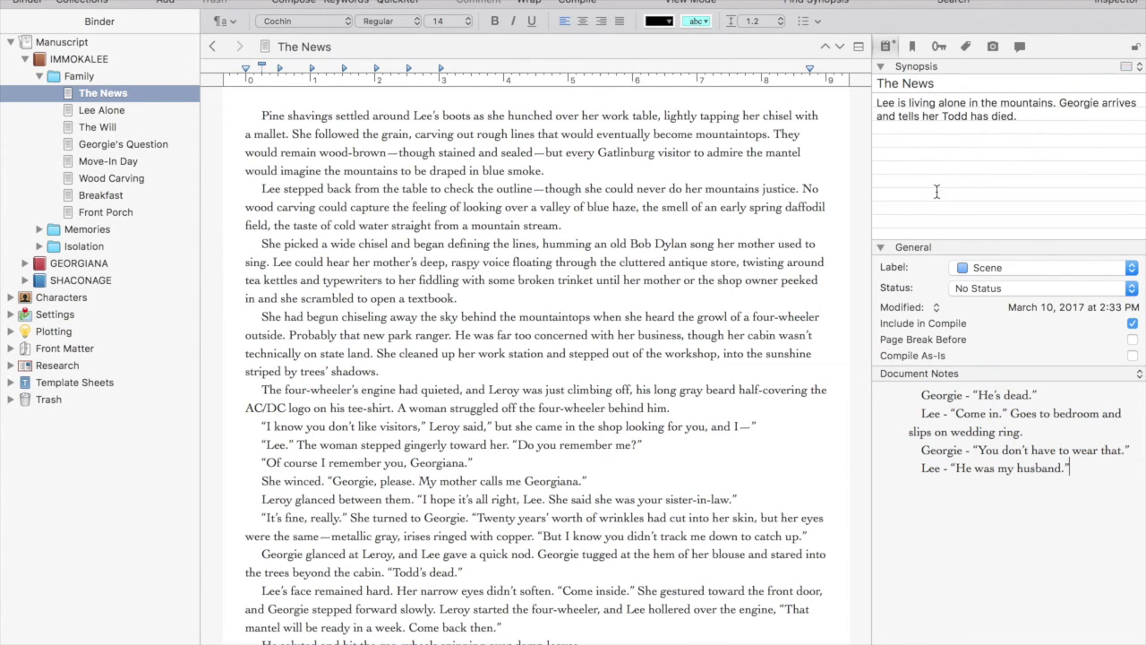
- Switch the synopsis of The News to its image view and back to the index card text
left_click(1132, 68)
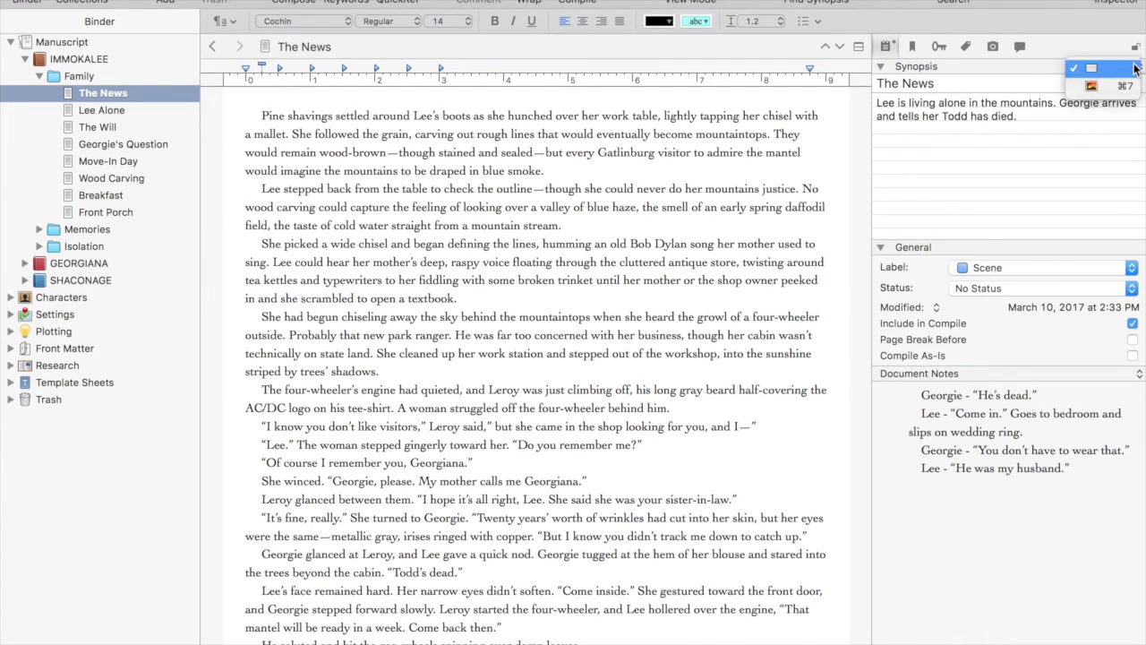
left_click(1126, 86)
left_click(1128, 70)
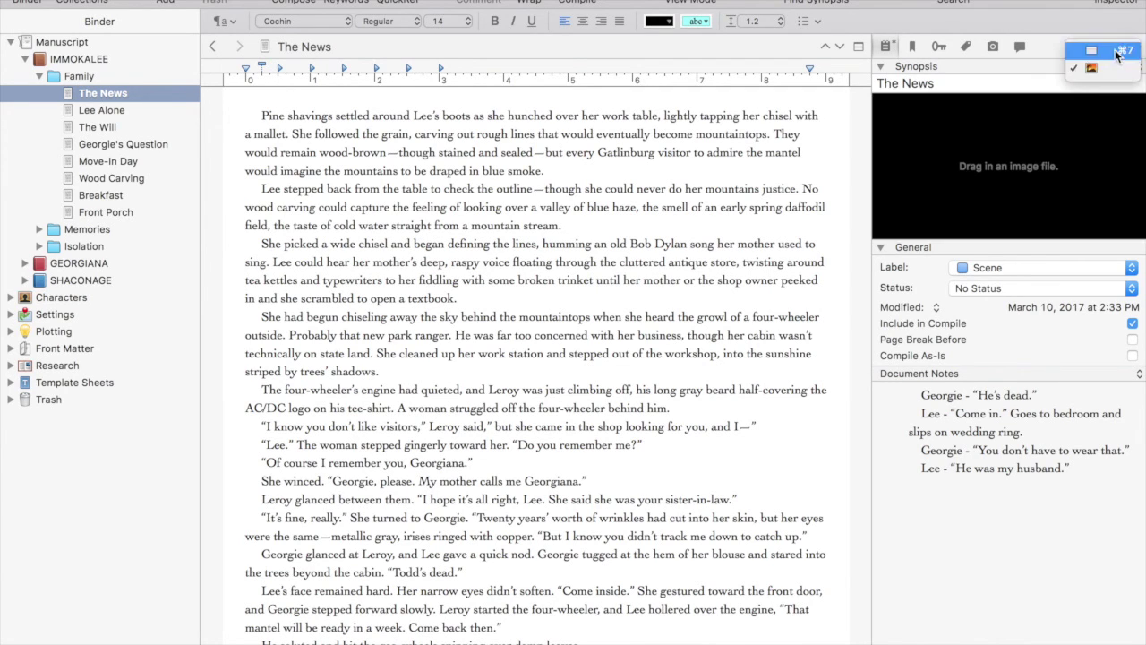
left_click(1120, 50)
- Review the references, keywords, custom meta-data, snapshots, and comments and footnotes of The News, and return to its document notes
left_click(915, 46)
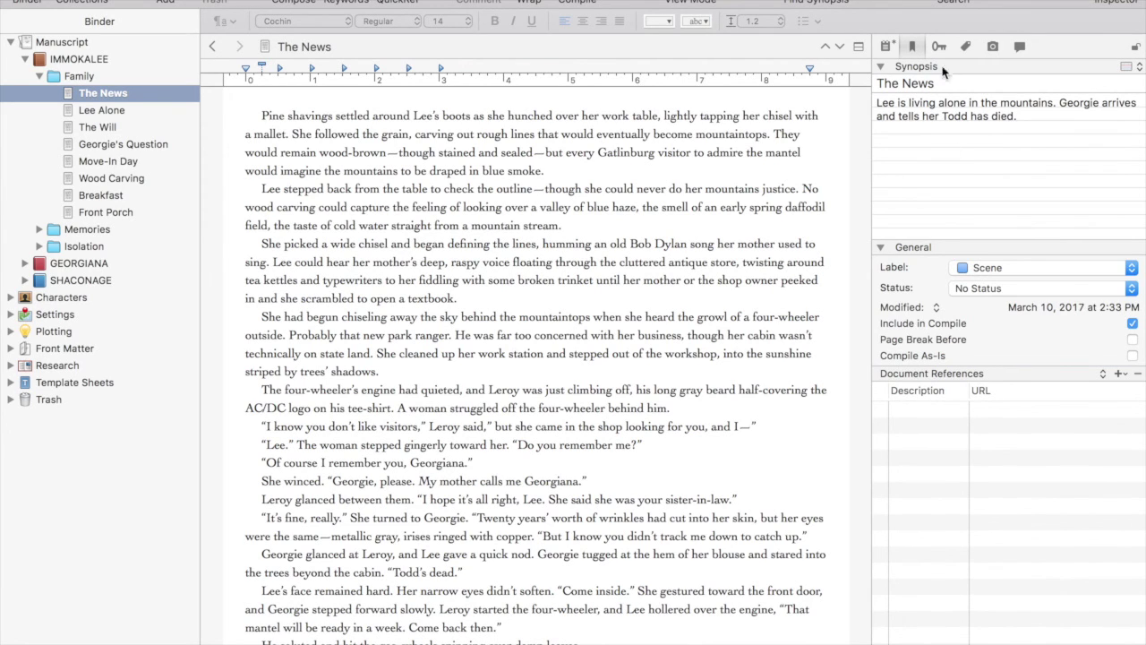
left_click(938, 49)
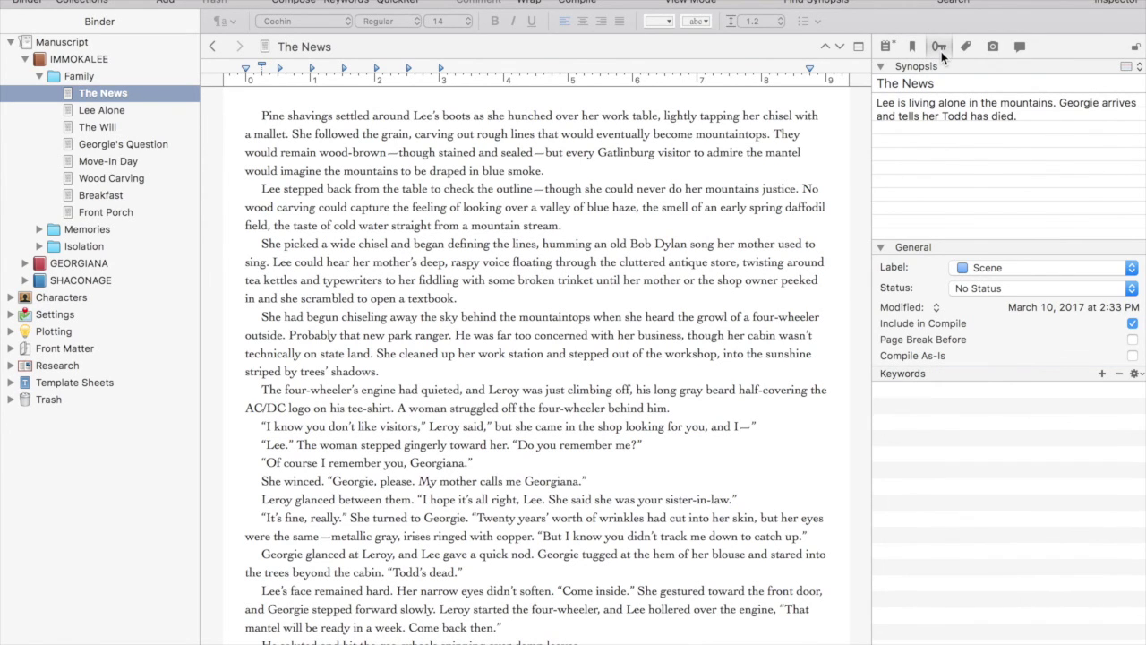
left_click(966, 48)
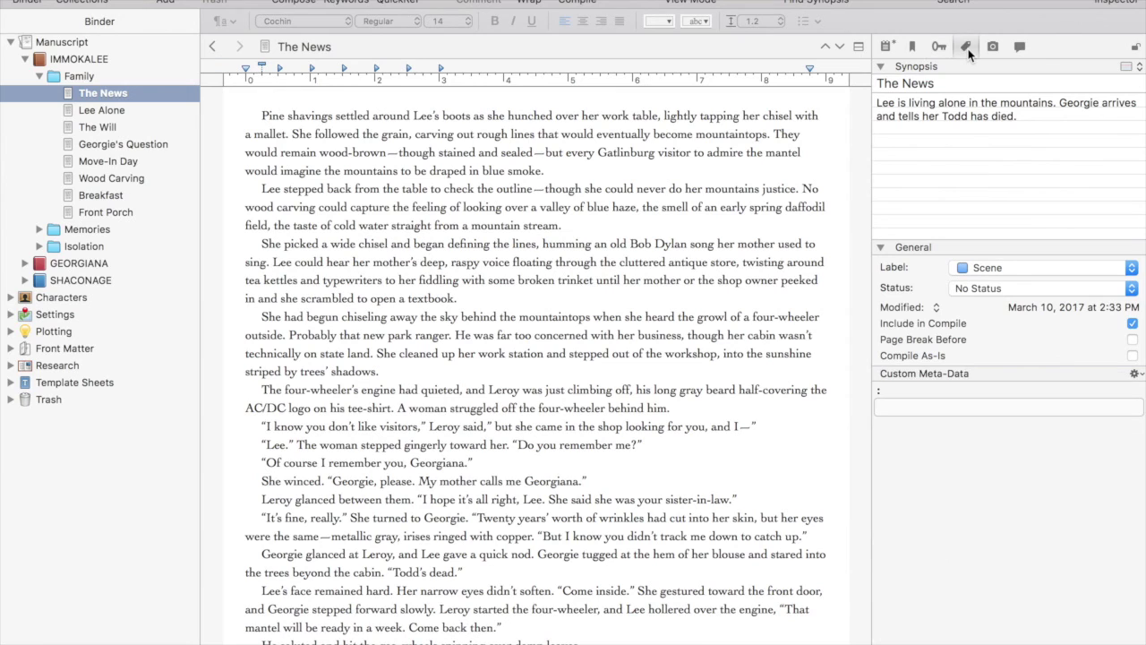
left_click(993, 47)
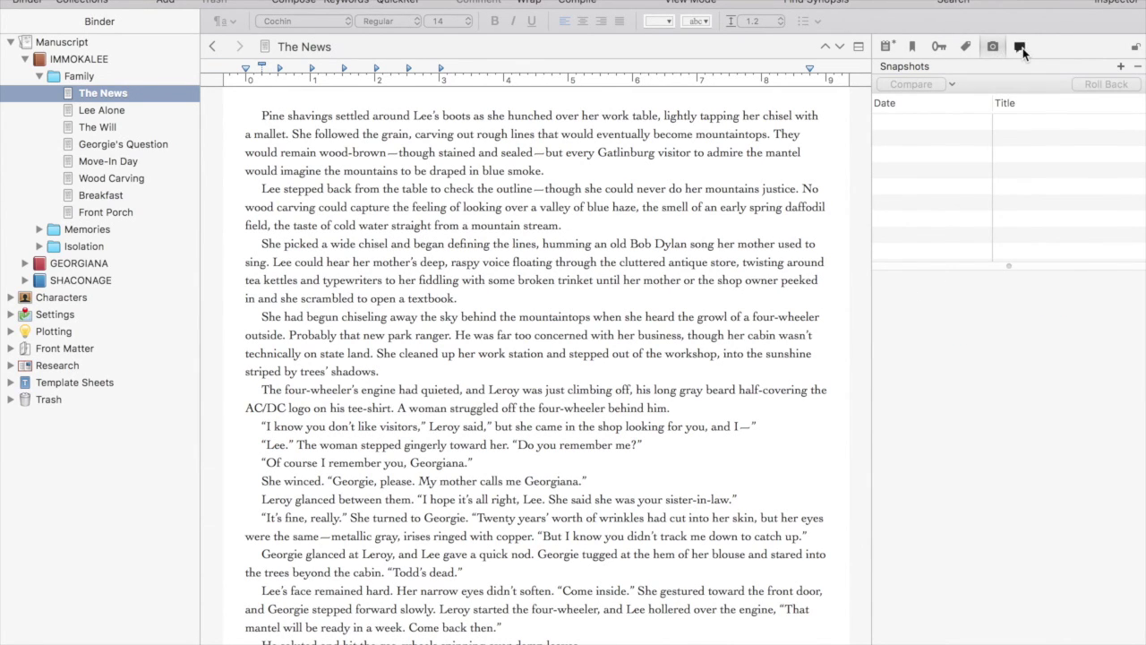
left_click(1021, 48)
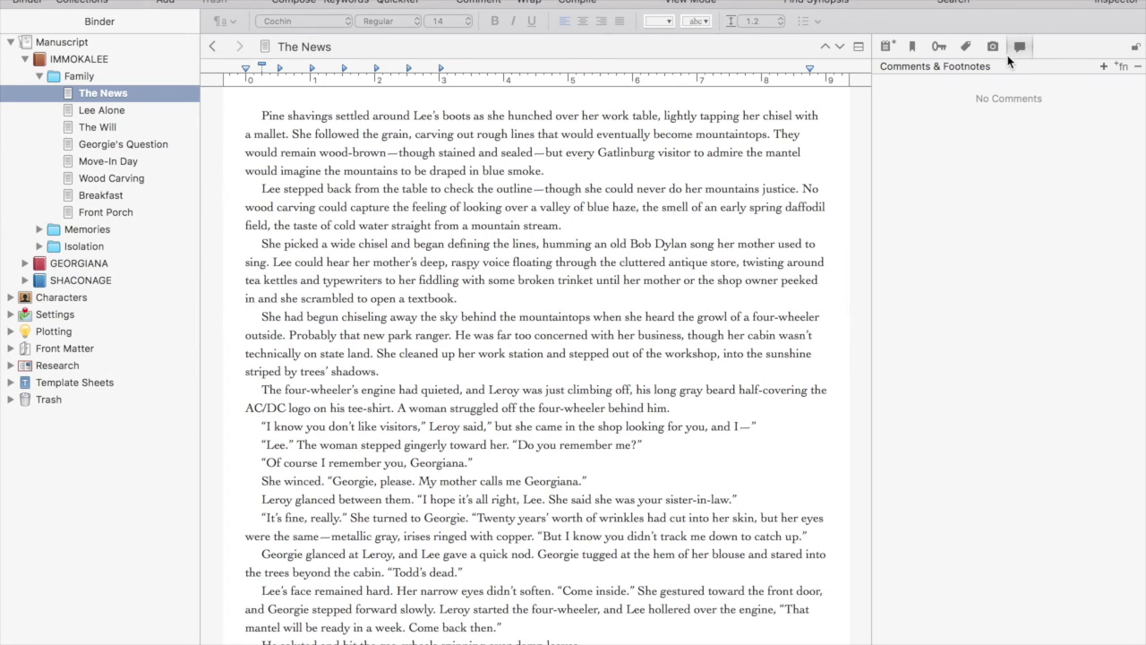
left_click(991, 49)
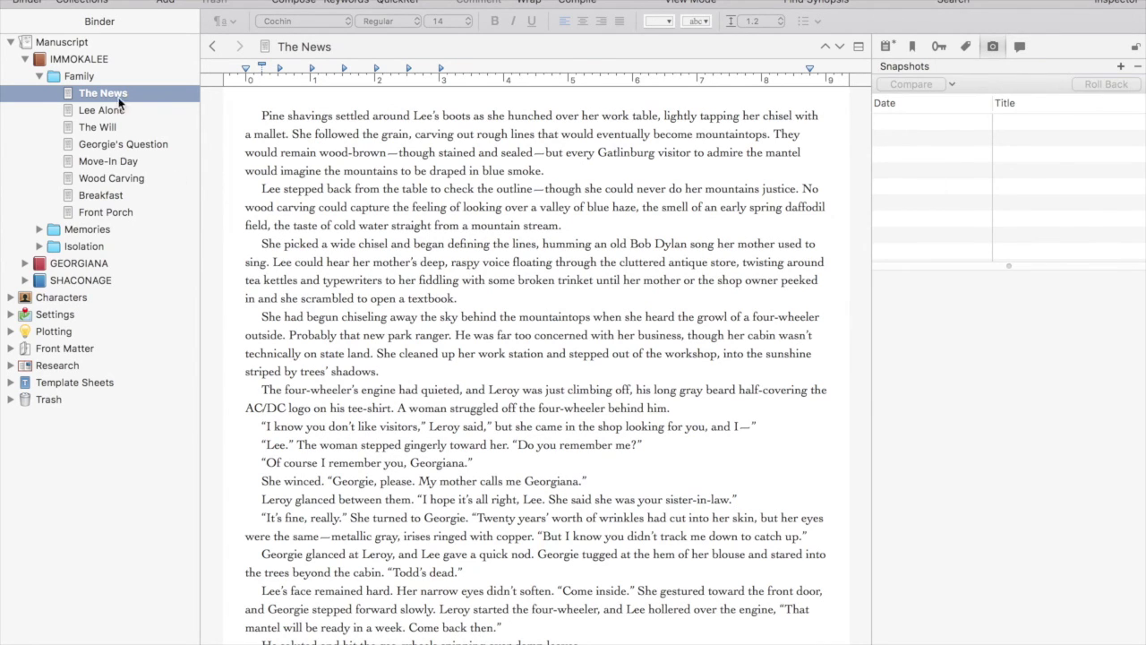
left_click(62, 42)
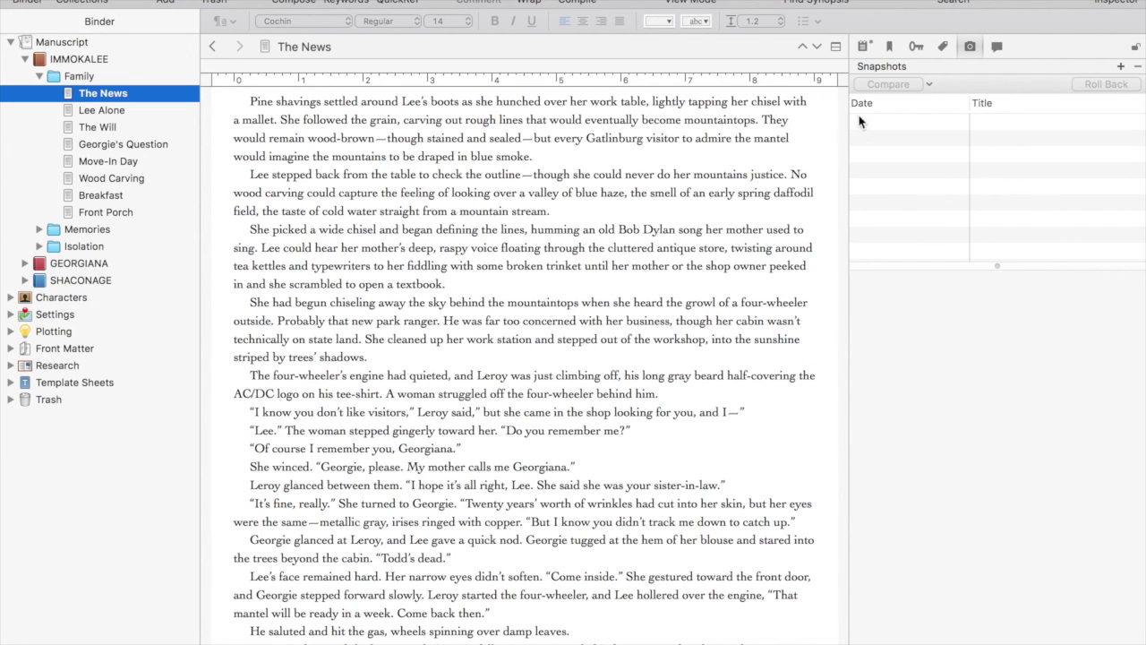
left_click(865, 47)
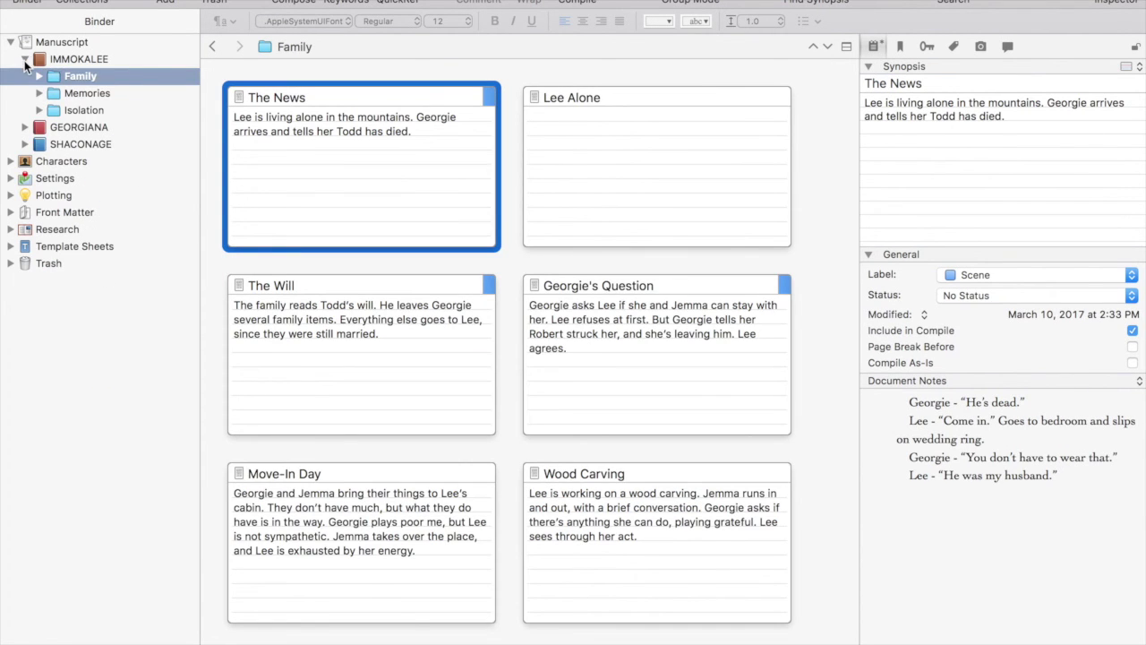
- Show the Manuscript's corkboard with IMMOKALEE collapsed and the inspector hidden, and switch to the desktop
left_click(24, 59)
left_click(54, 43)
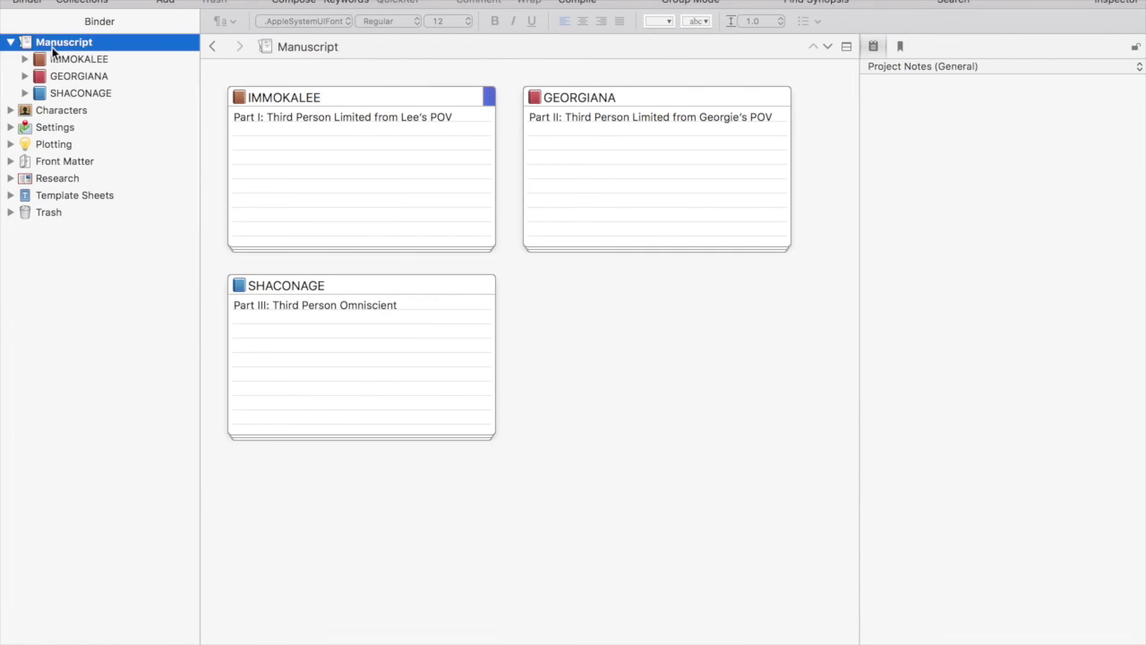
left_click(1108, 1)
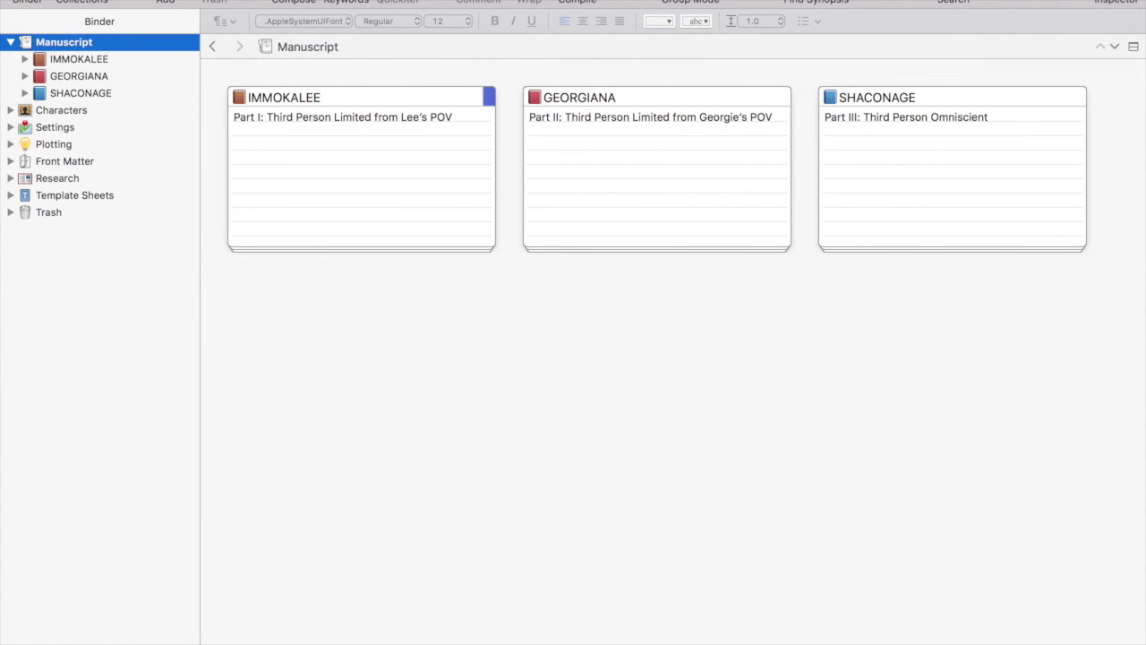
key("ctrl+Left")
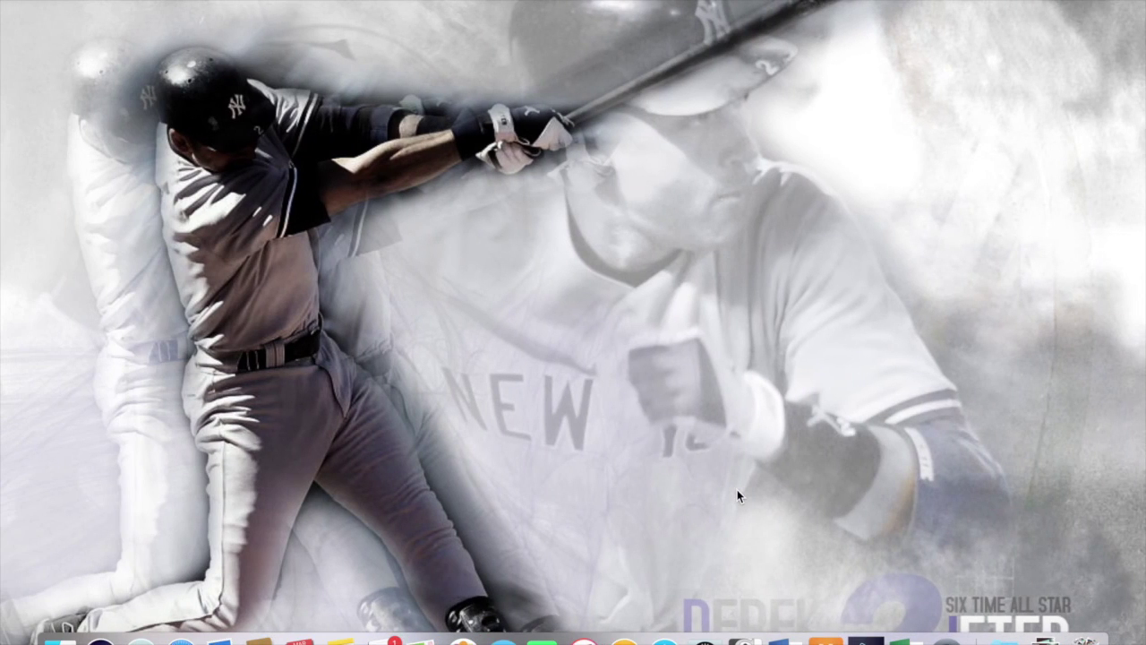